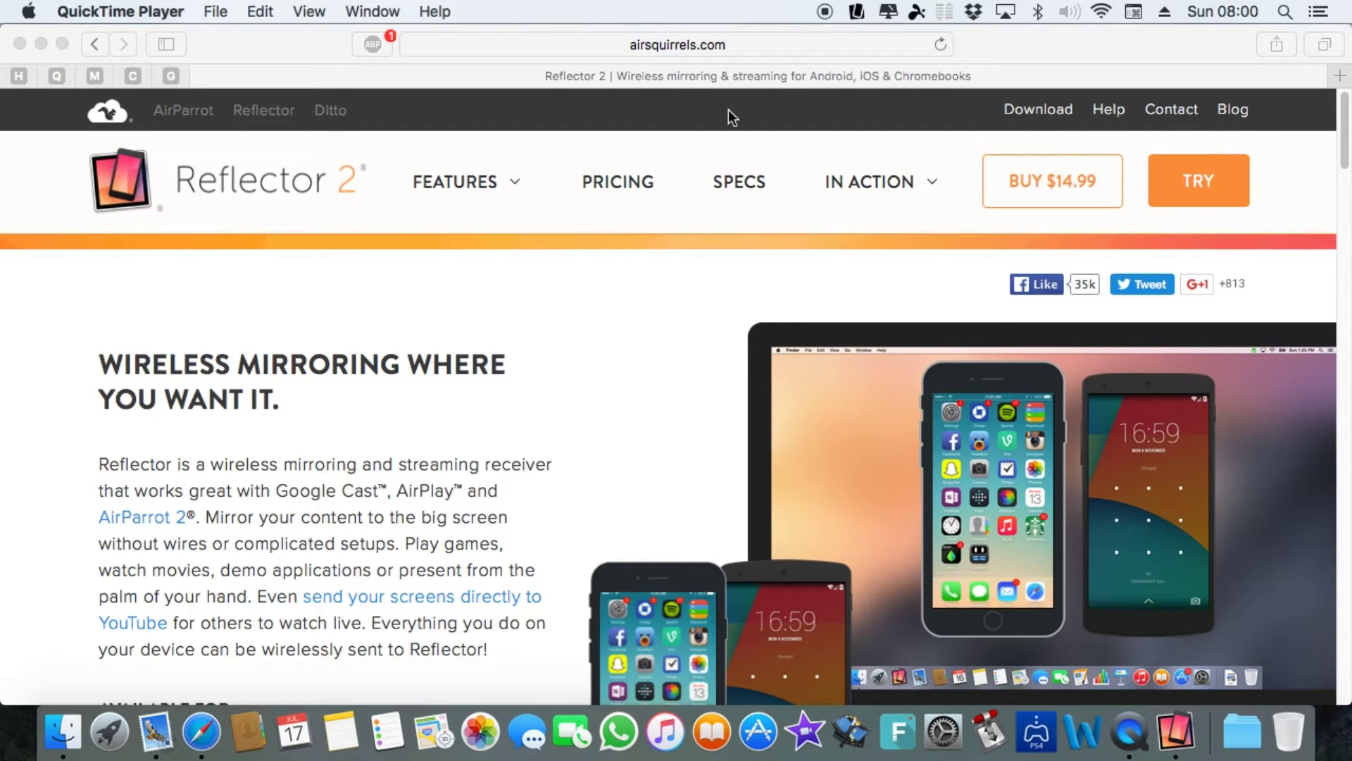
In Safari, go to Reflector 2's Try page and scroll to the Mac trial download.
left_click(650, 50)
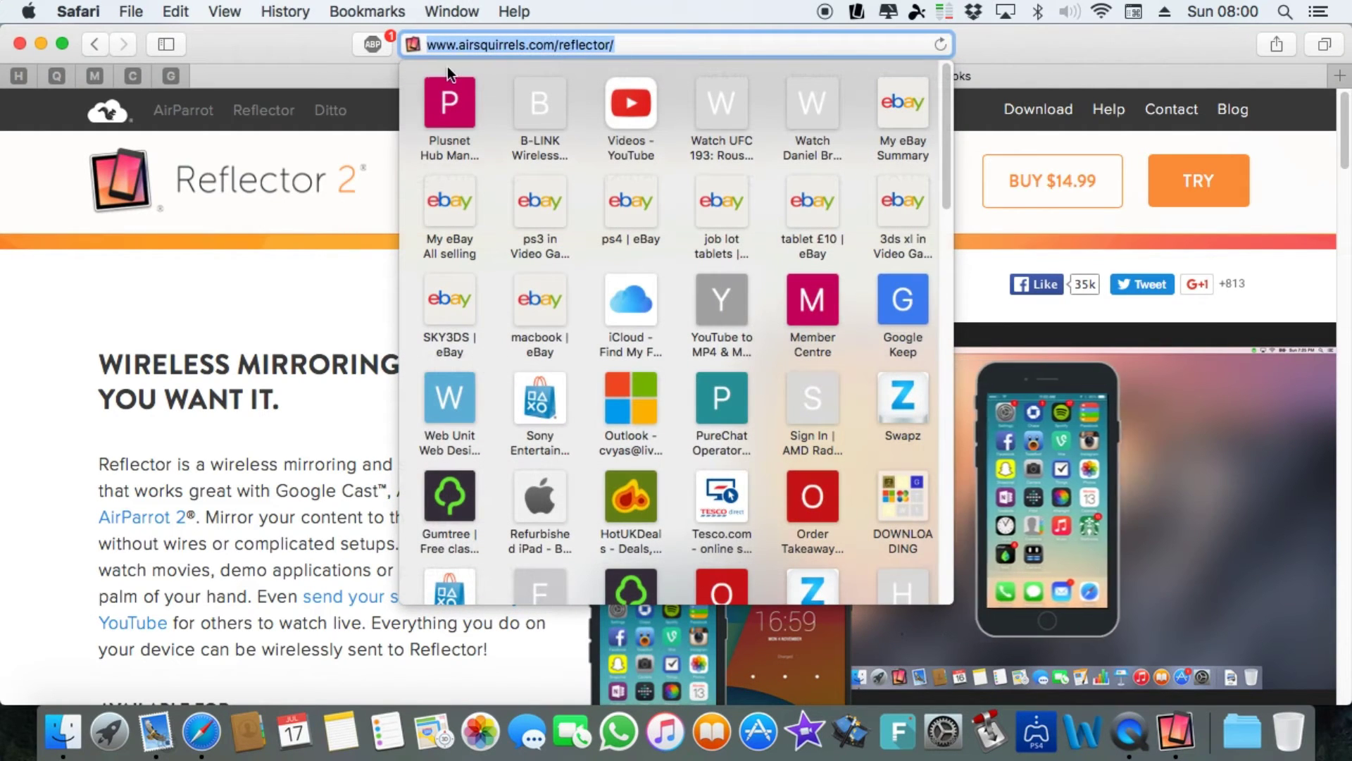
left_click(212, 314)
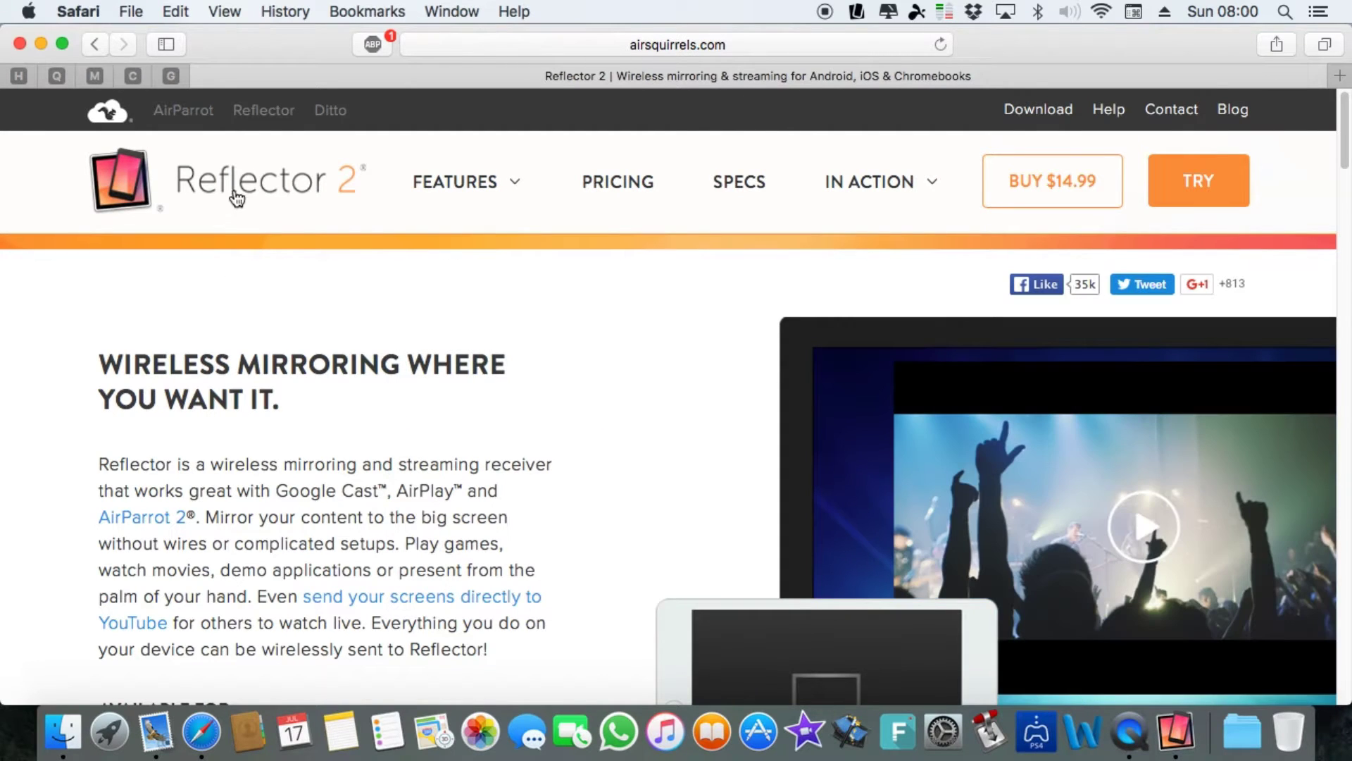
left_click(1241, 193)
scroll(720, 408, "down", 5)
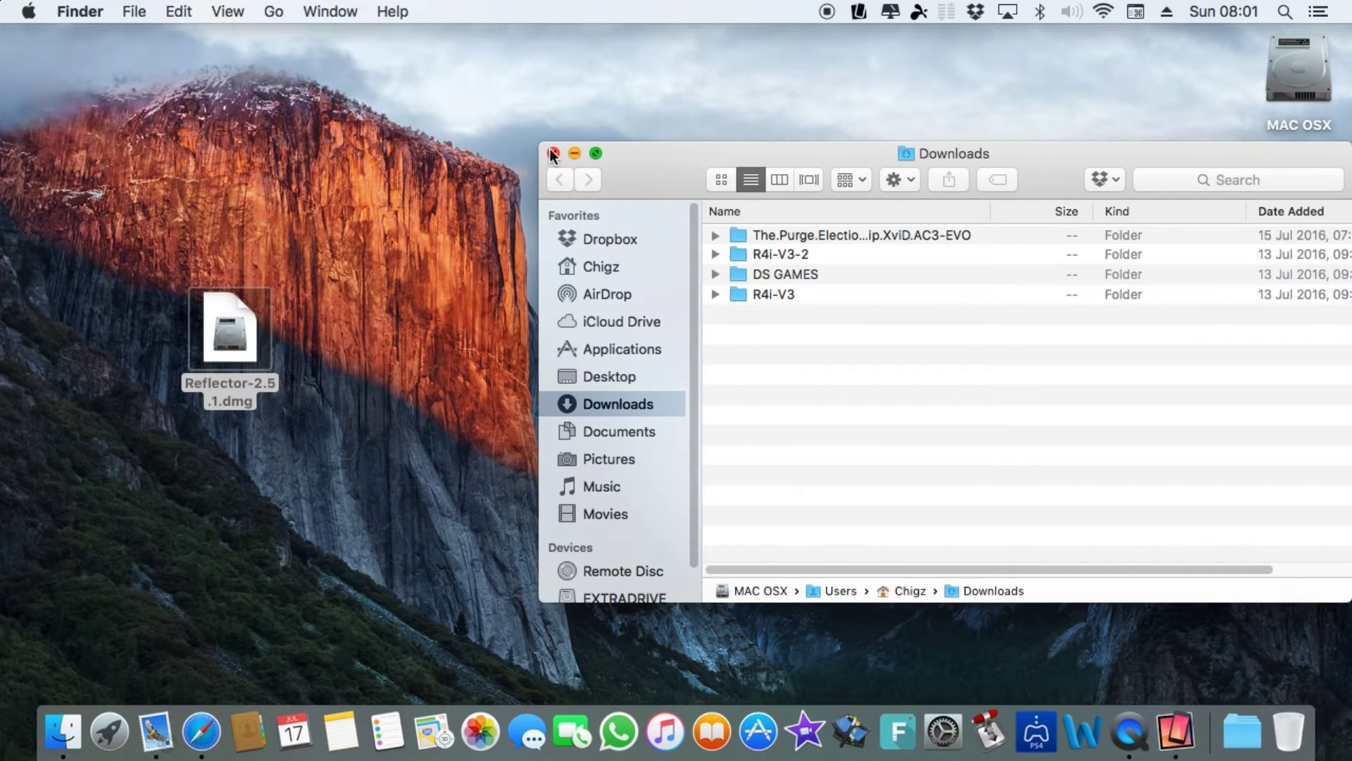
Close the Downloads window, move Reflector-2.5.1.dmg to the desktop's lower right, and hide Reflector 2.
left_click(552, 149)
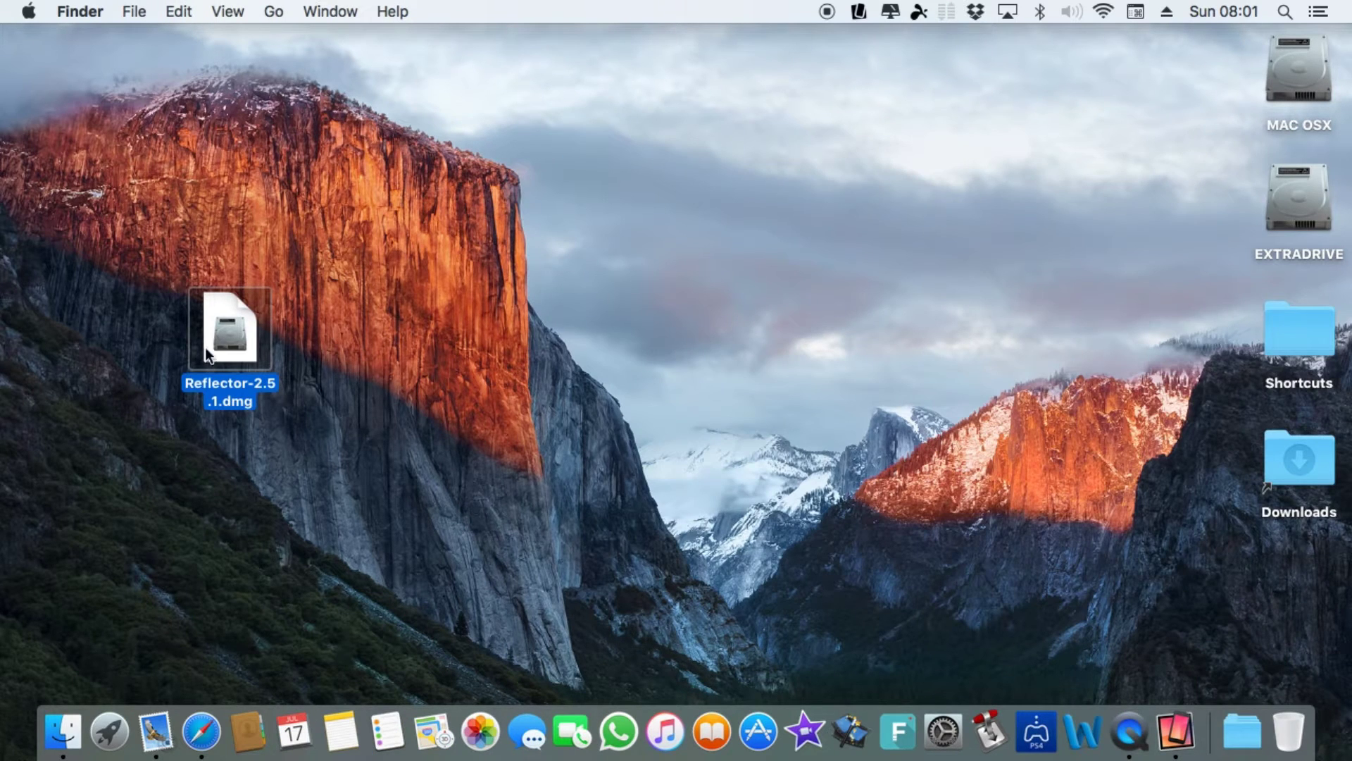
left_click_drag(205, 348, 1278, 609)
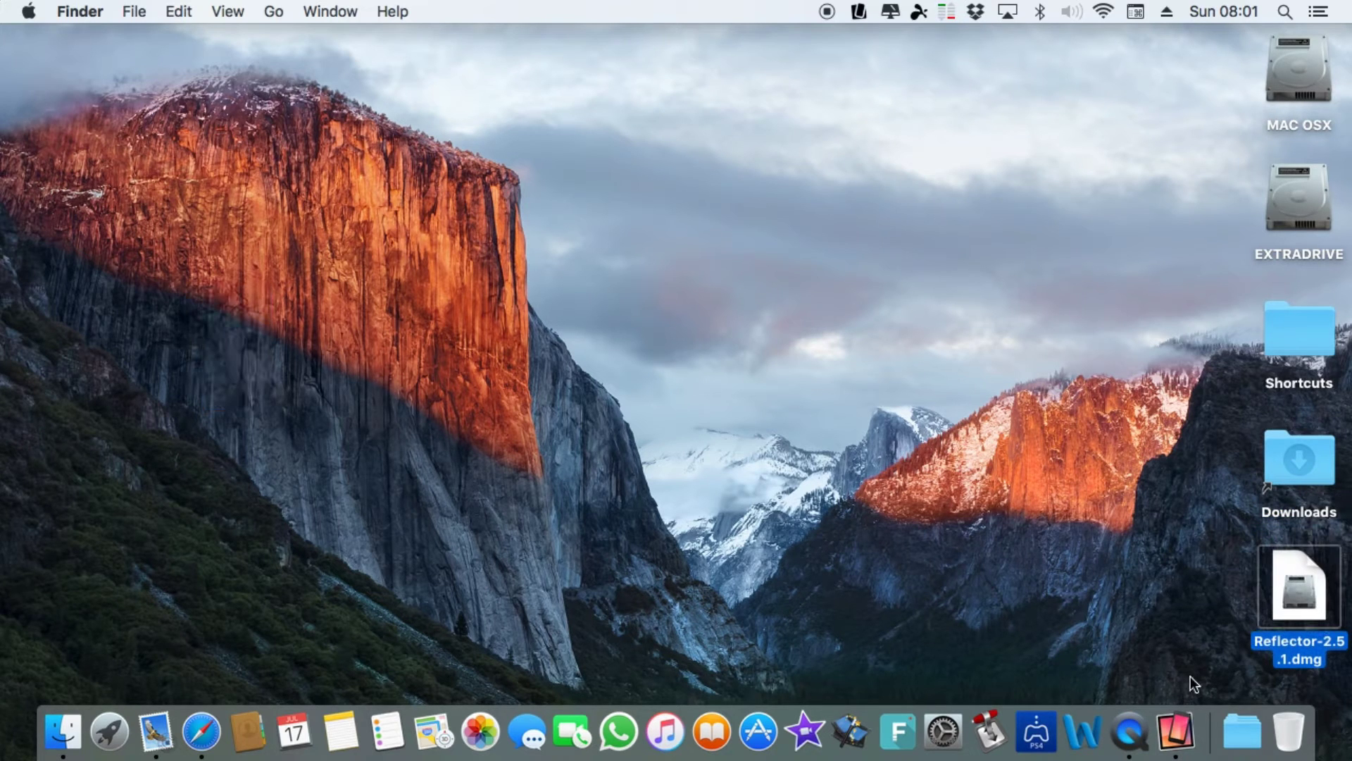
left_click(1184, 709)
right_click(1185, 708)
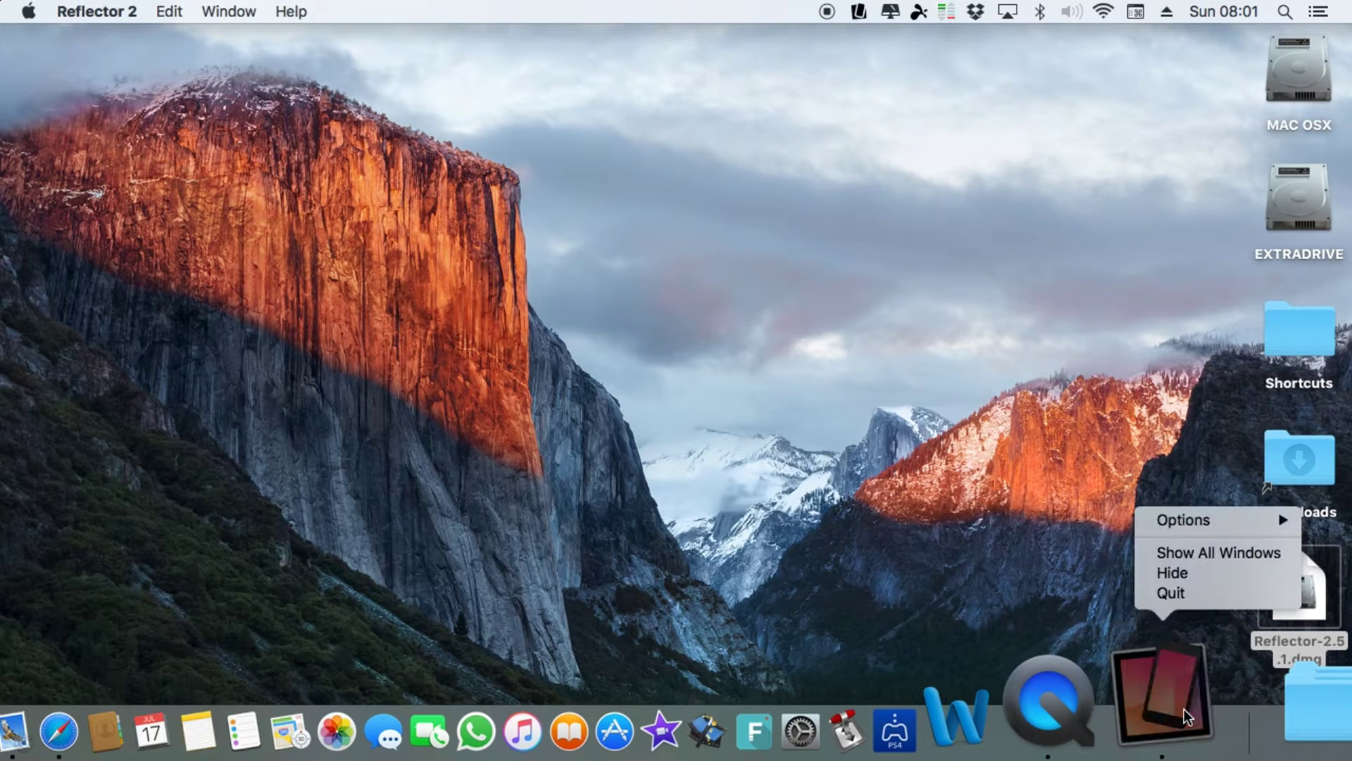
left_click(1189, 572)
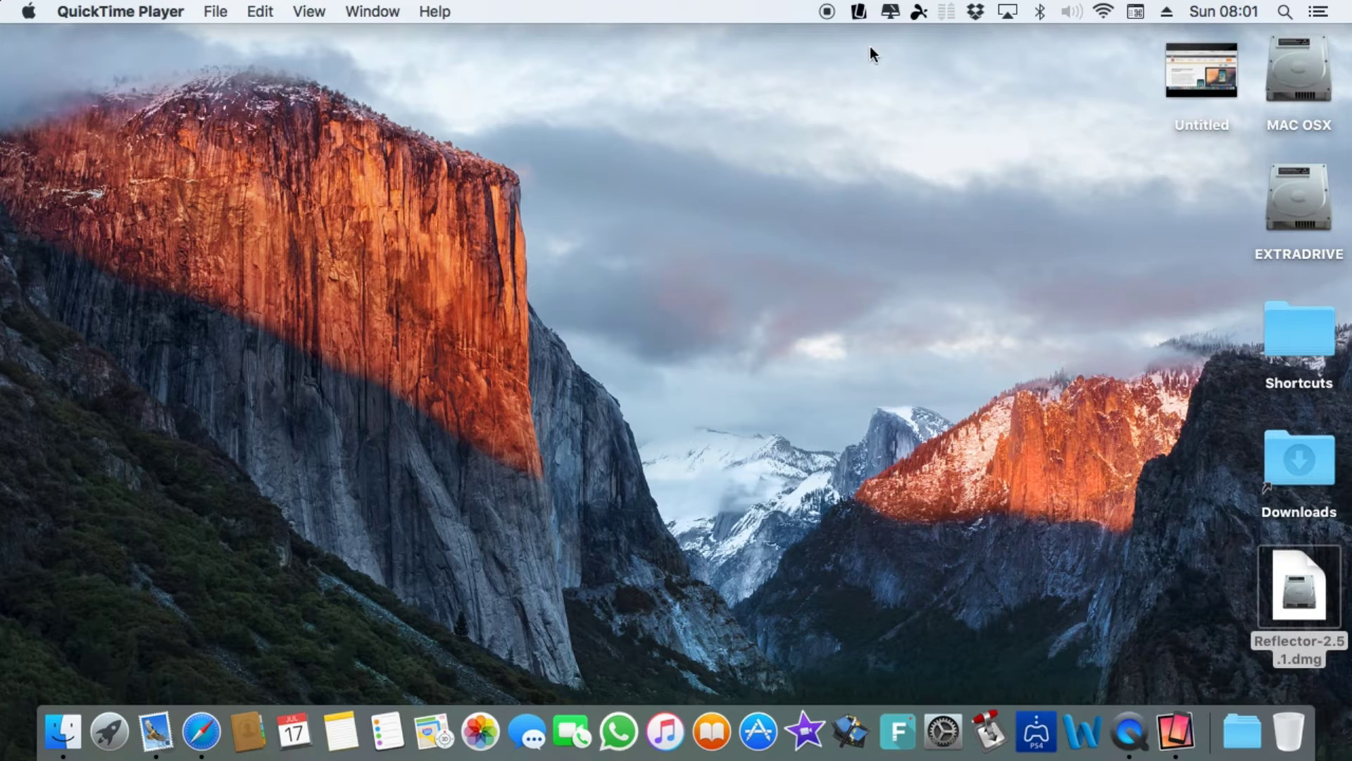
Open Reflector 2's Preferences from its menu-bar icon's gear menu.
left_click(860, 13)
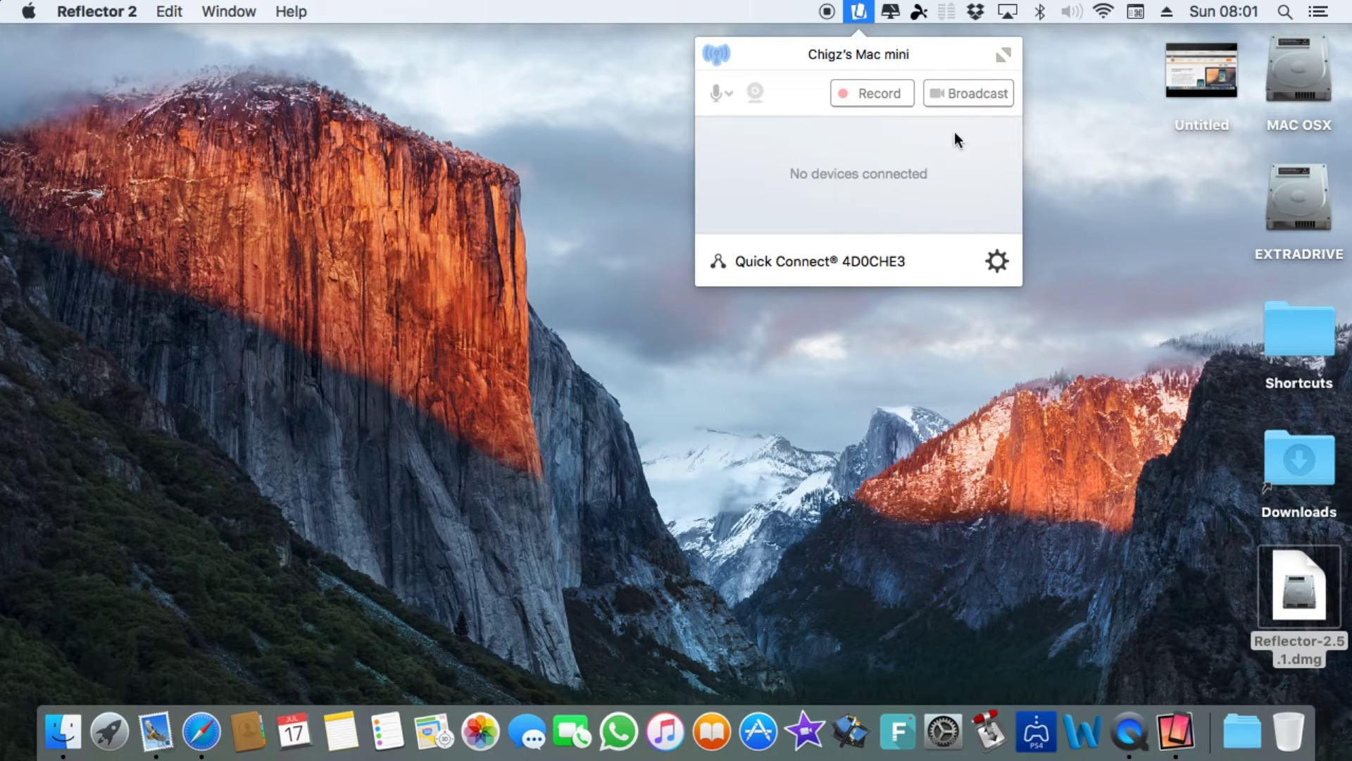
left_click(997, 260)
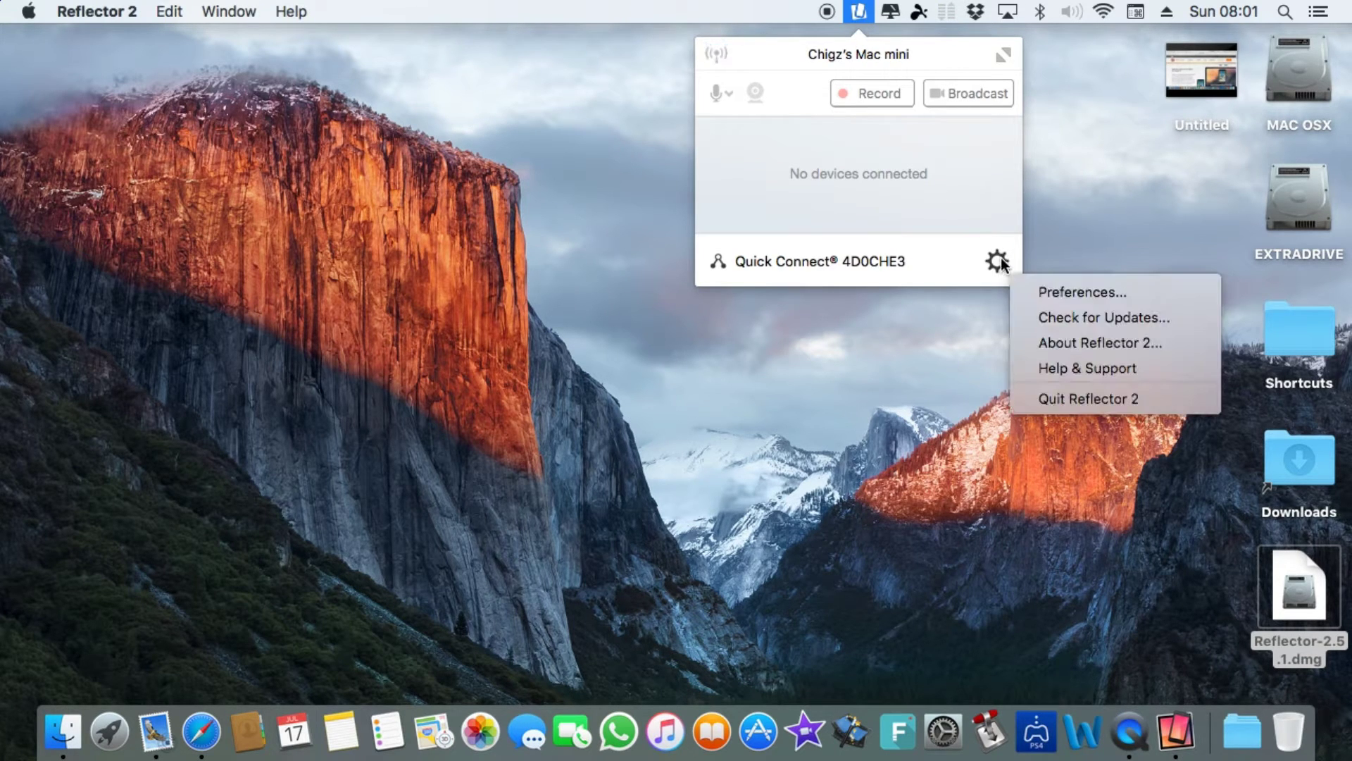
left_click(1067, 293)
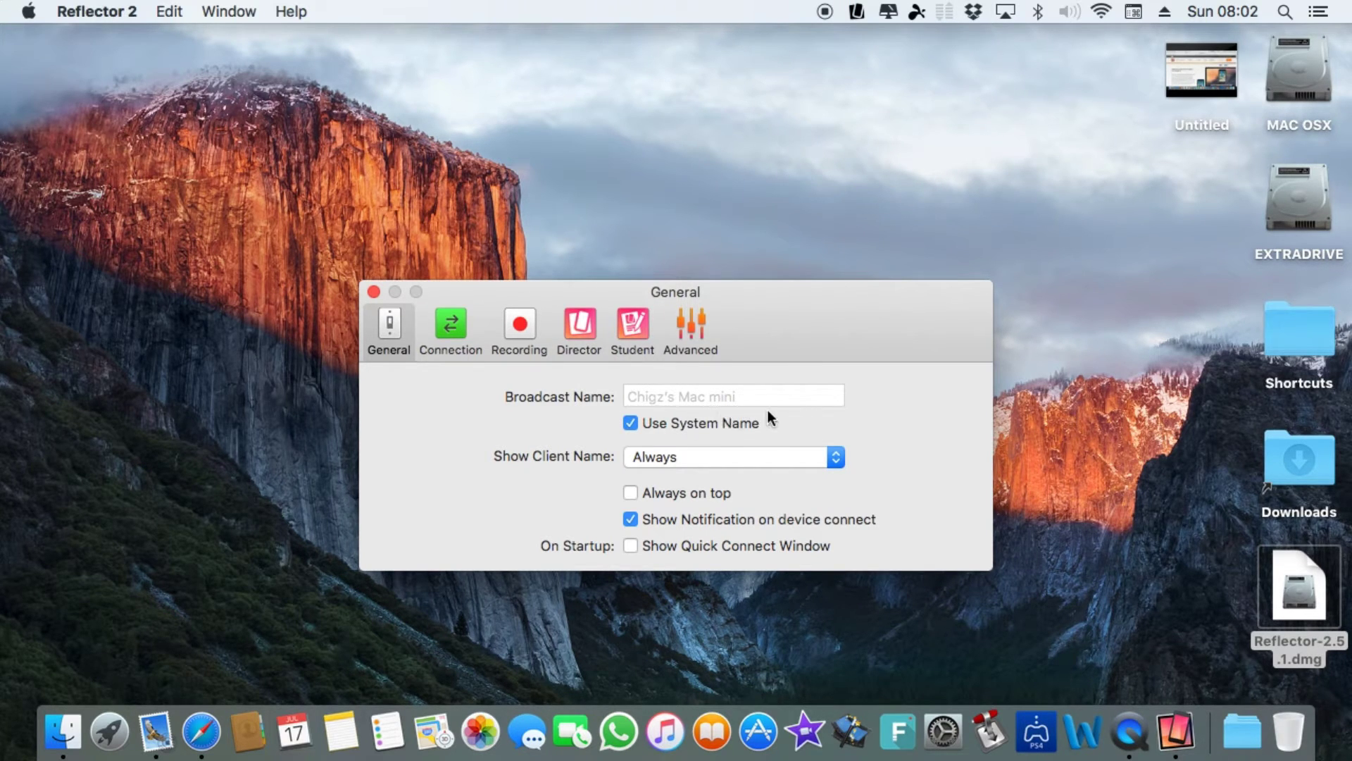
Toggle Use System Name off and back on, keep Show Client Name at Always, then view Connection settings.
left_click(632, 423)
left_click(634, 423)
left_click(691, 458)
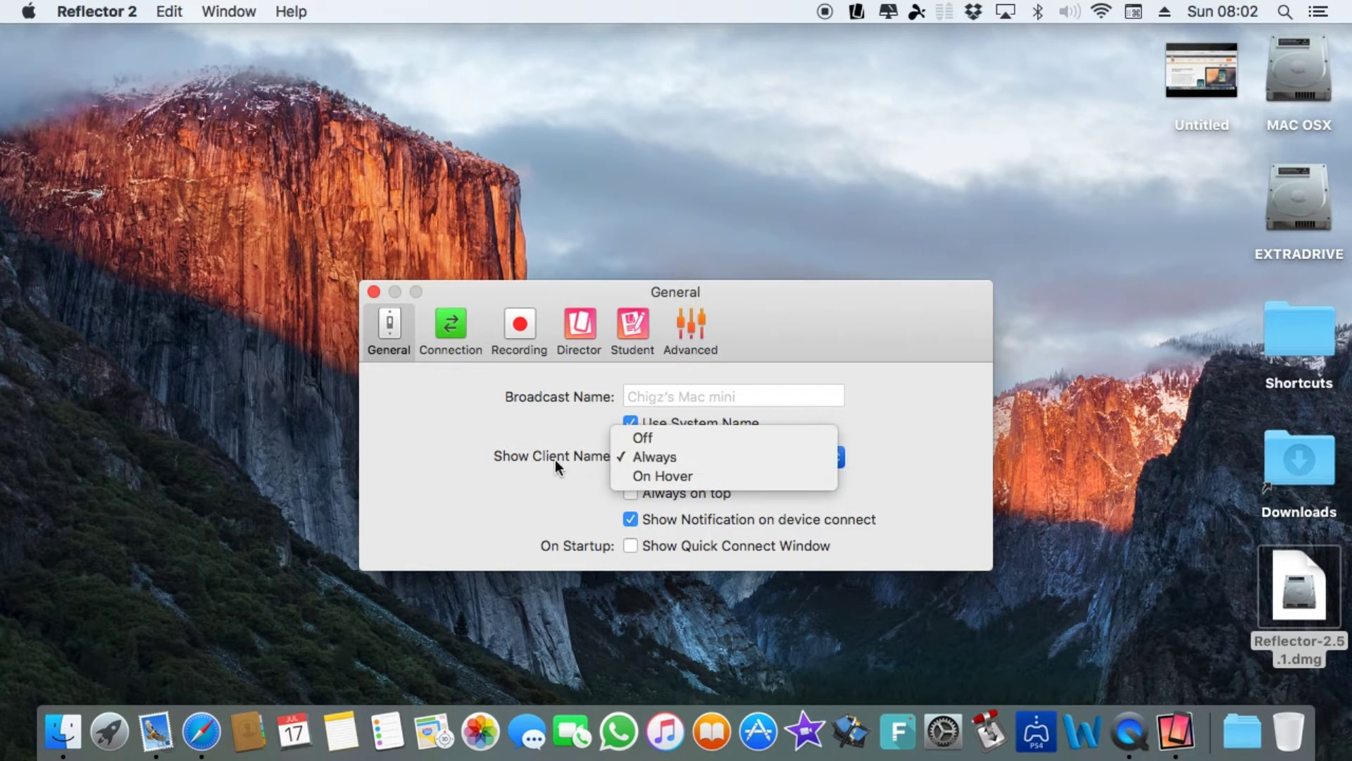
left_click(650, 496)
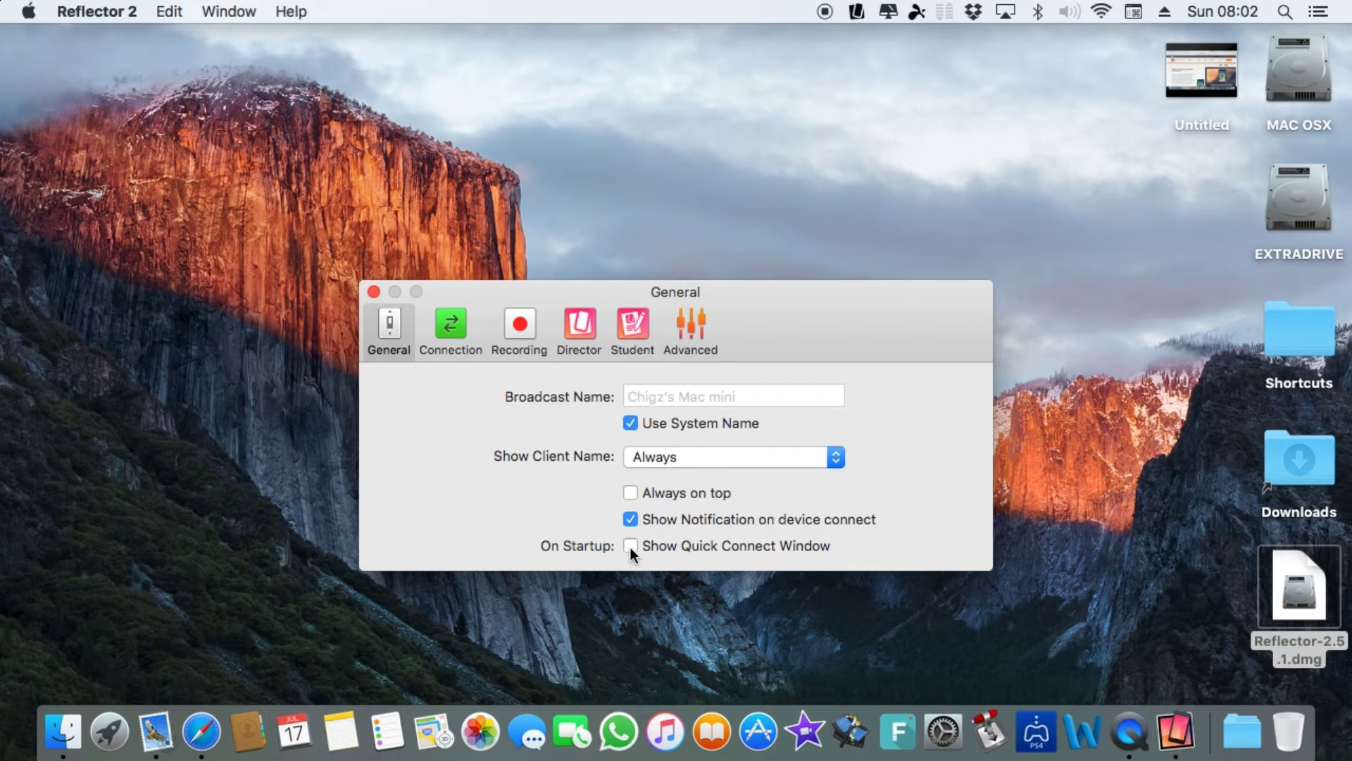
left_click(445, 323)
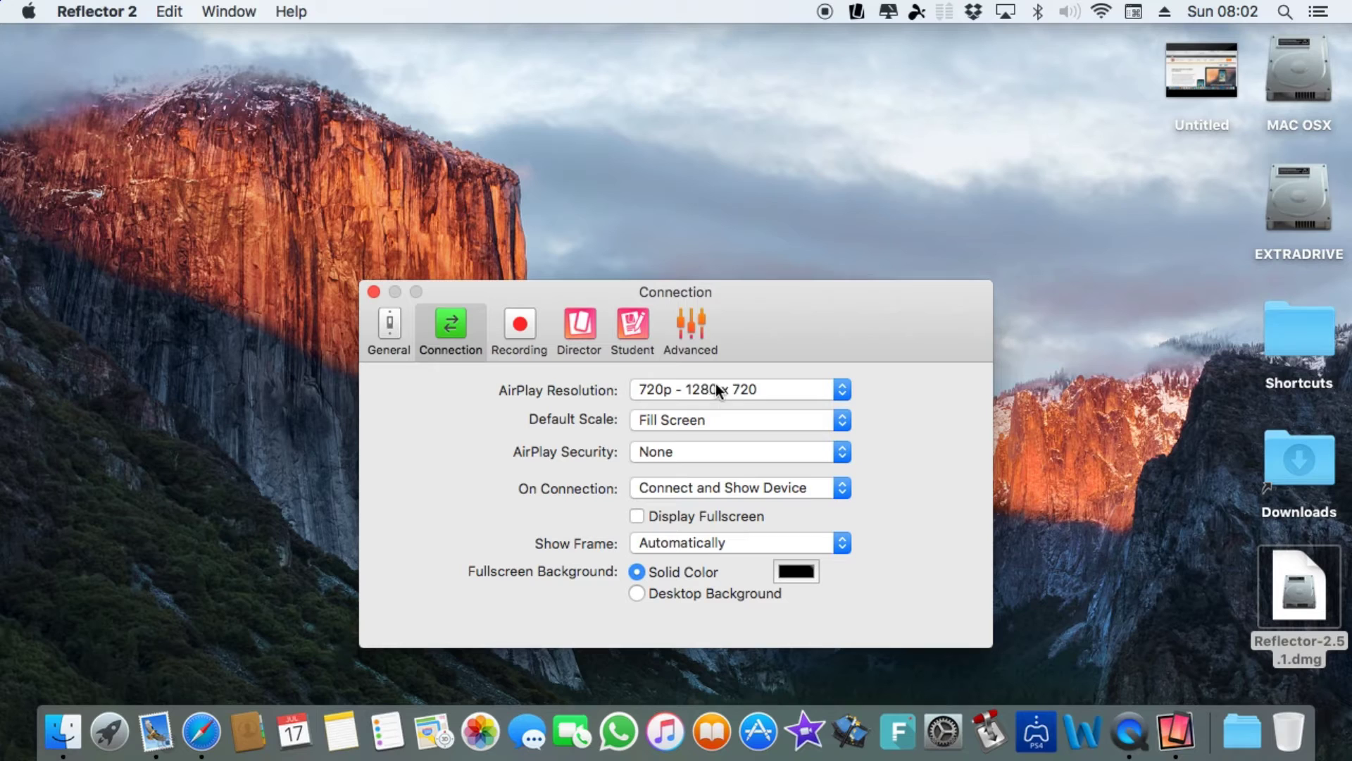
Keep AirPlay Resolution at 720p and Default Scale at Fill Screen.
left_click(737, 387)
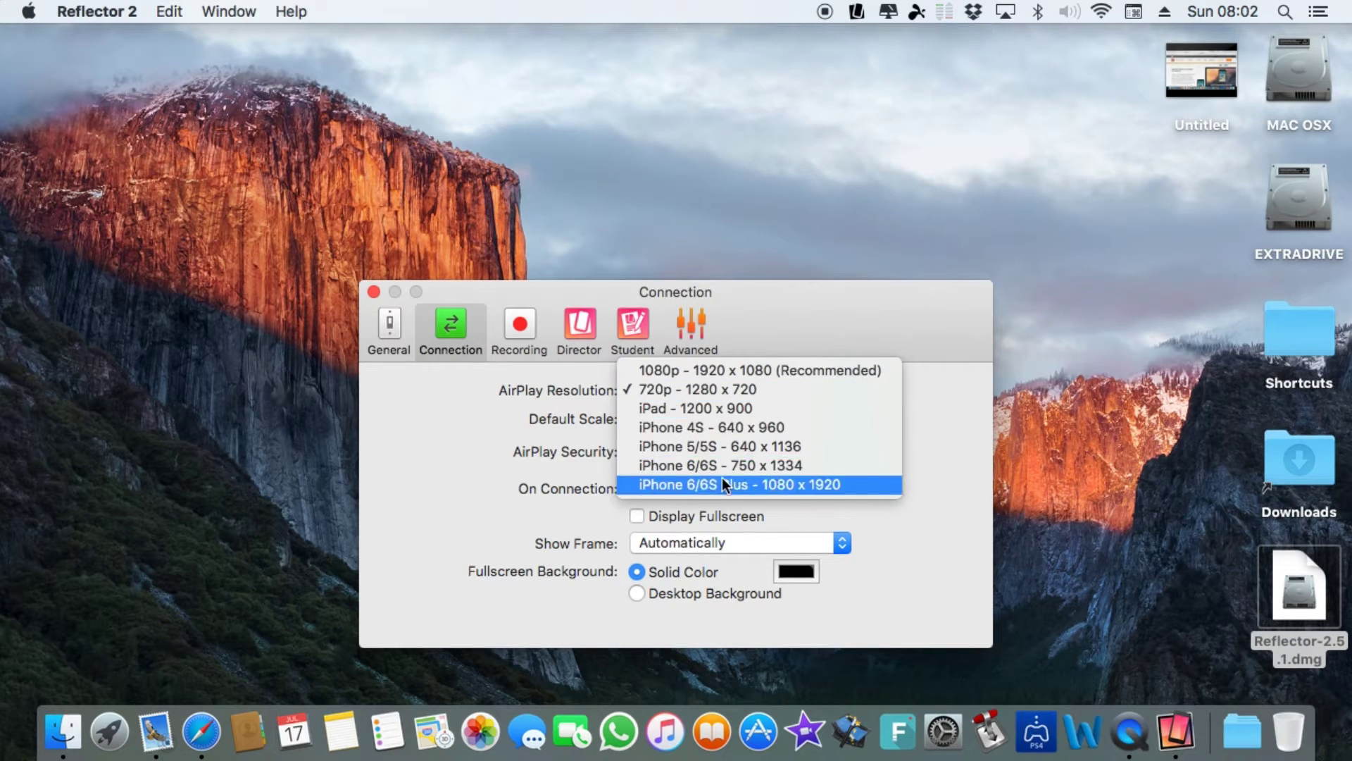
left_click(935, 396)
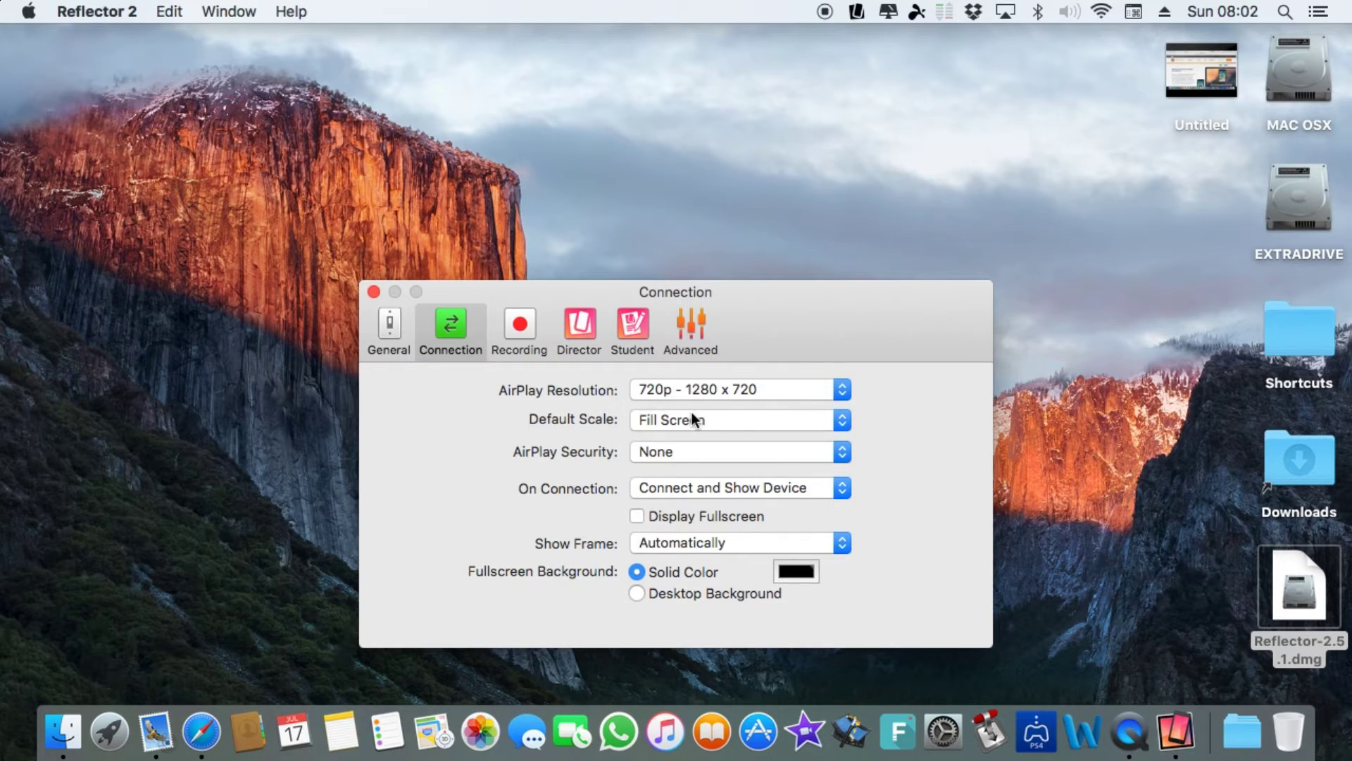
left_click(692, 414)
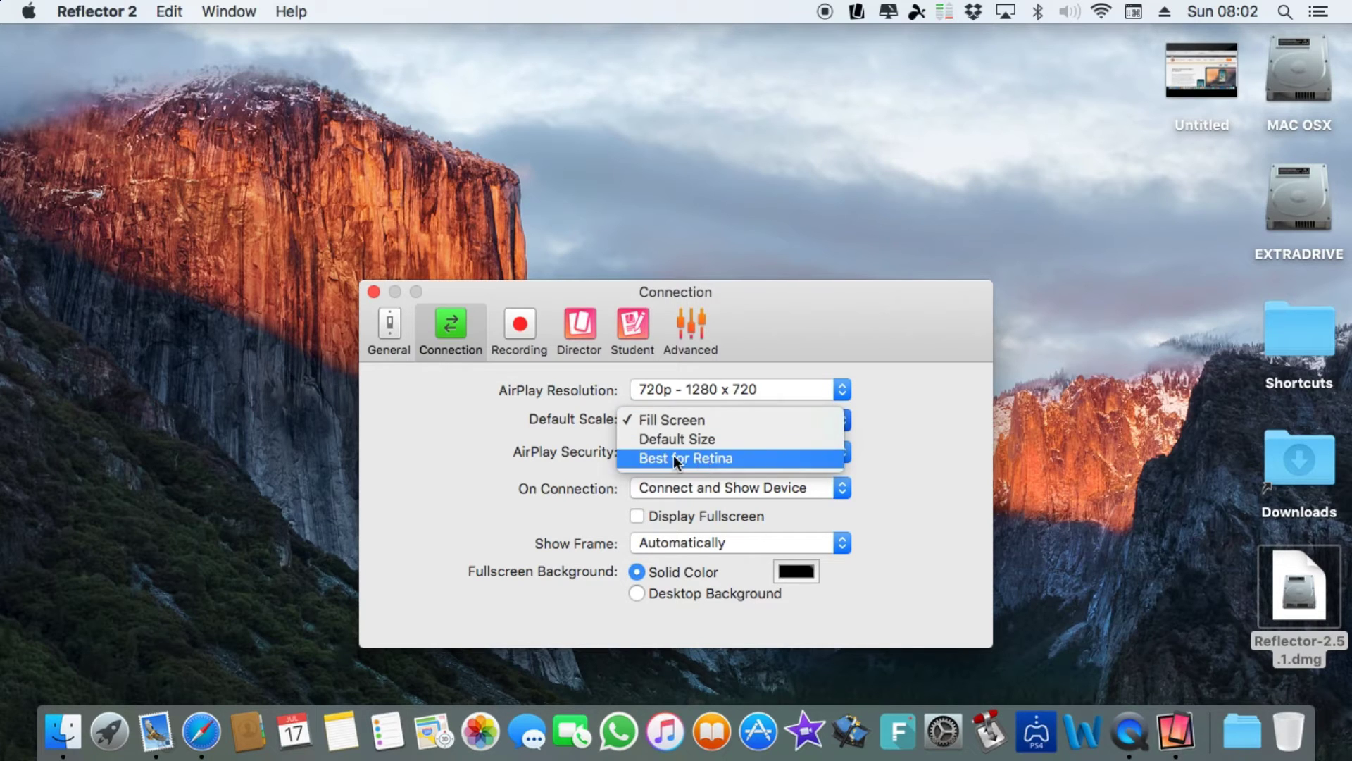
left_click(420, 445)
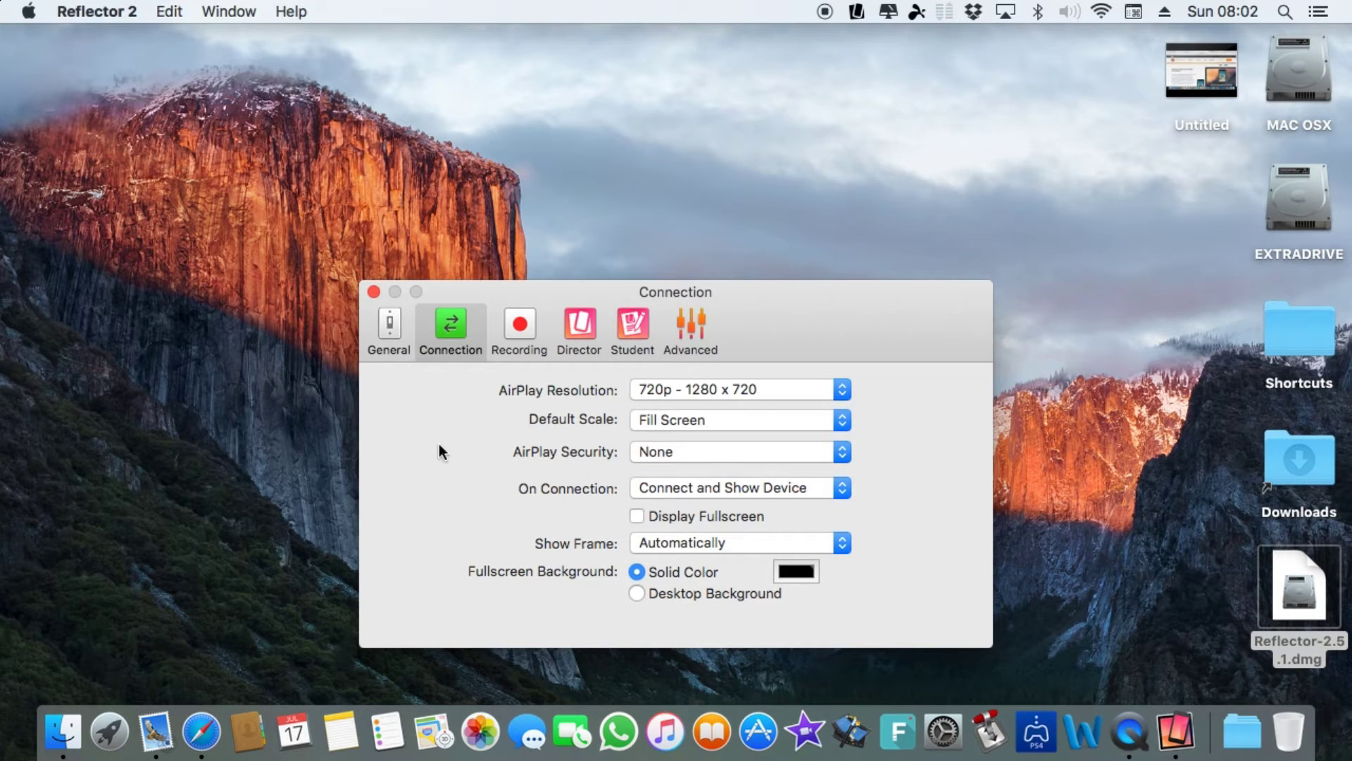
Try AirPlay Security Password and Onscreen Code options, then set it back to None.
left_click(720, 455)
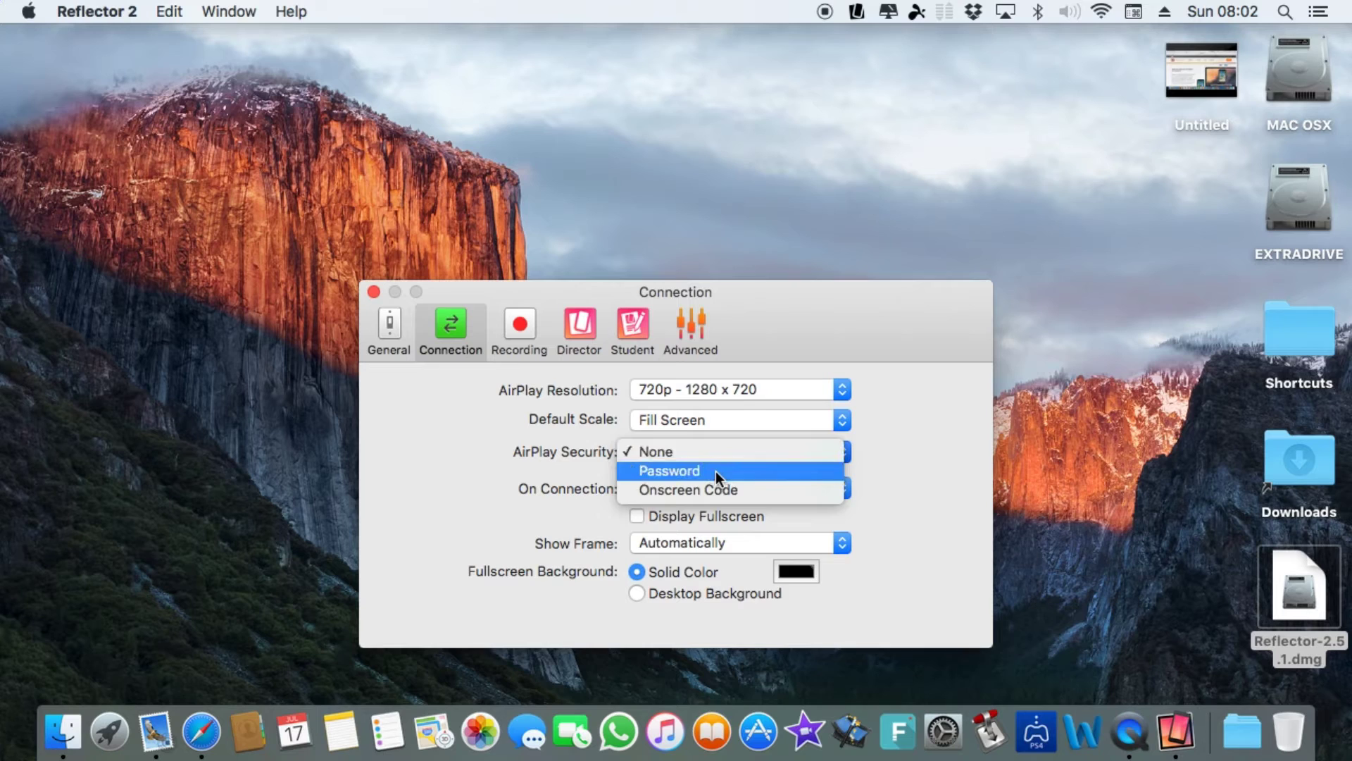
left_click(716, 471)
left_click(704, 451)
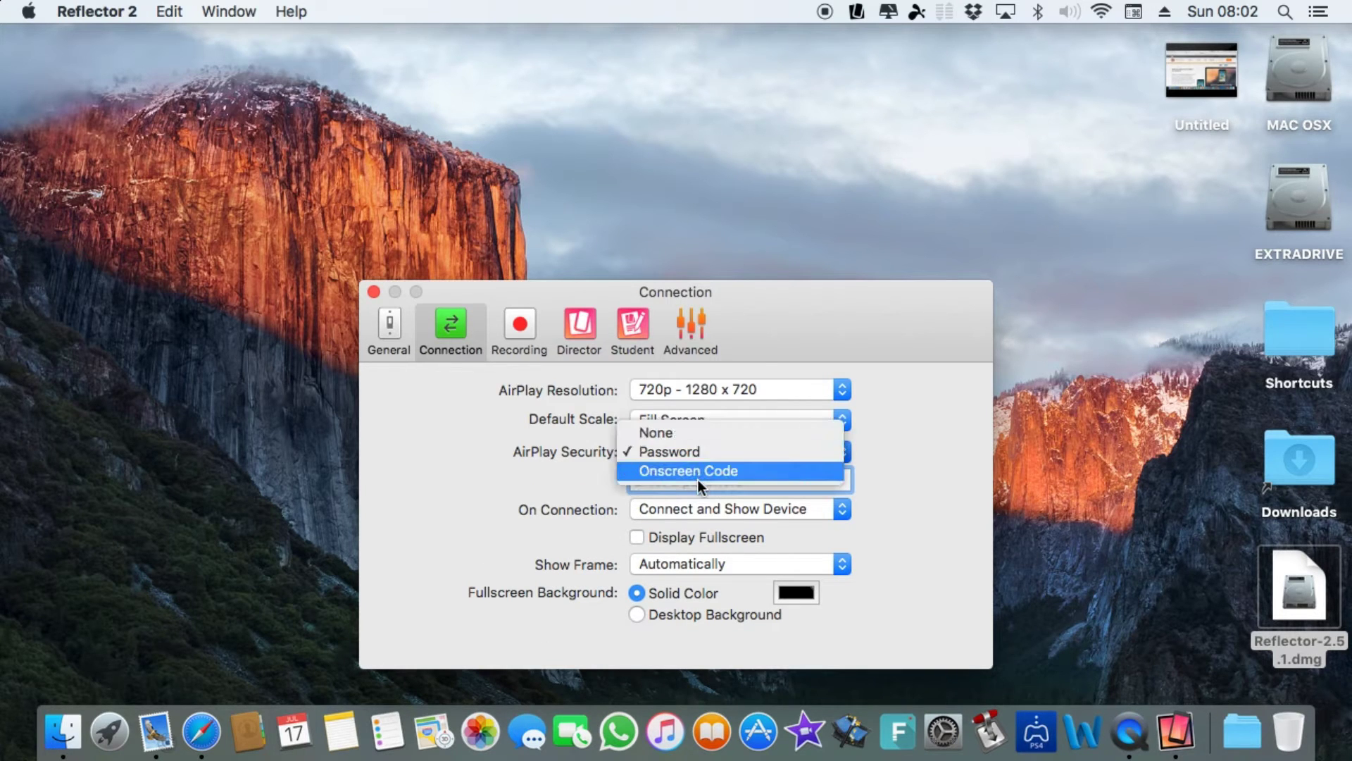
left_click(698, 477)
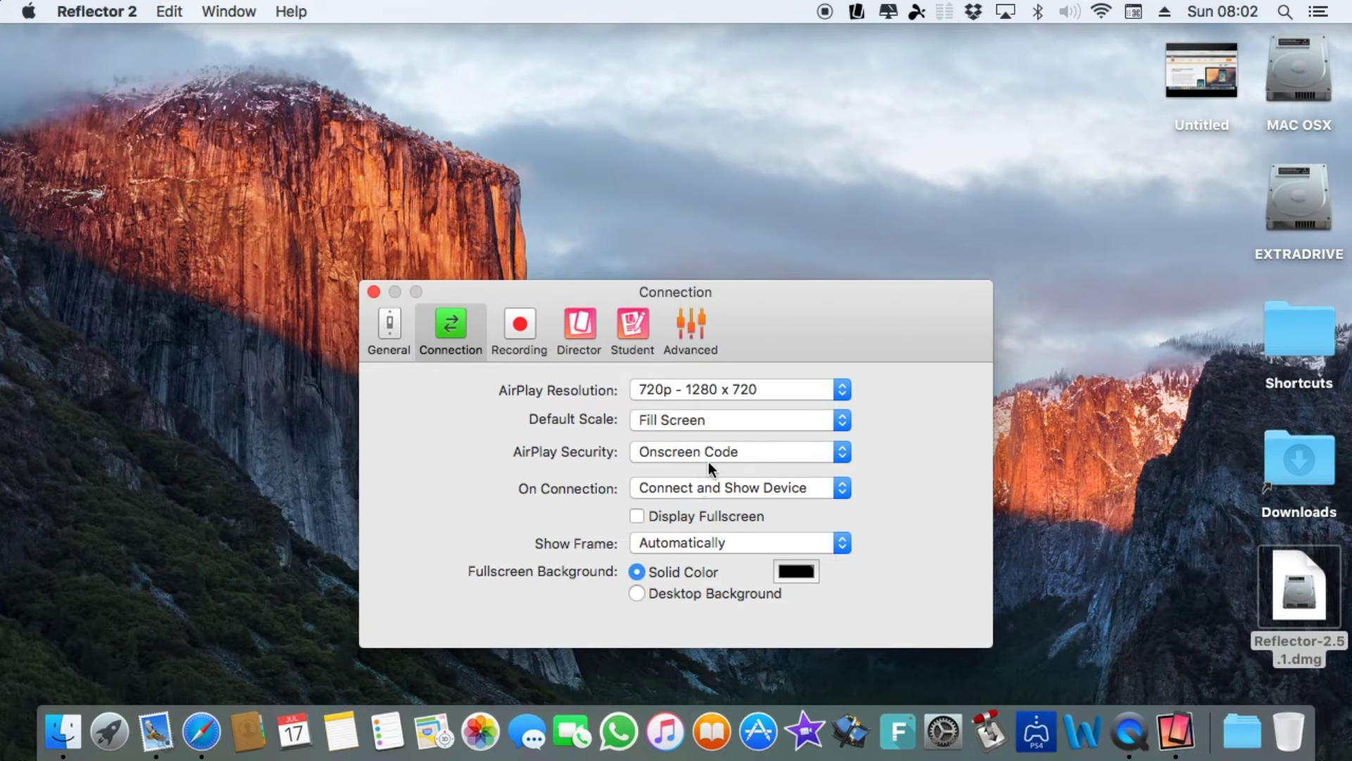
left_click(694, 452)
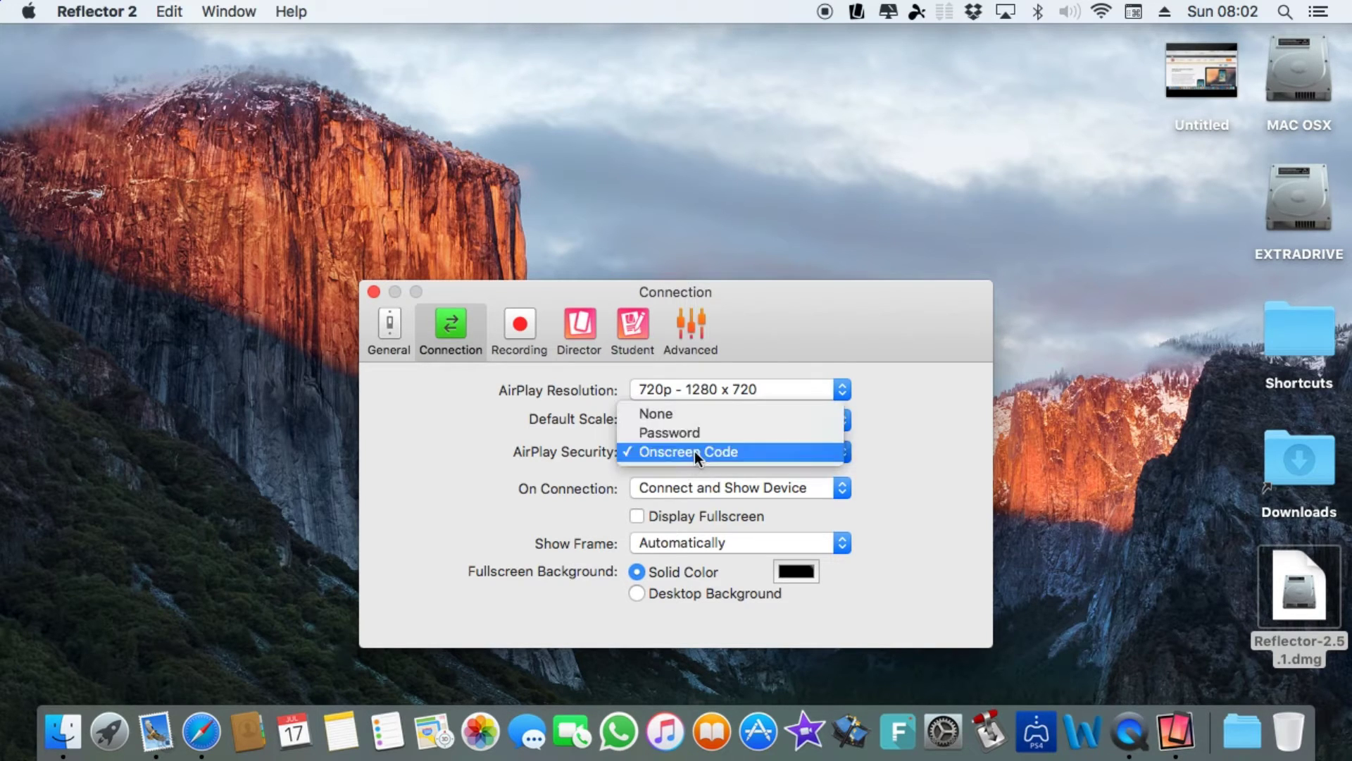
left_click(691, 413)
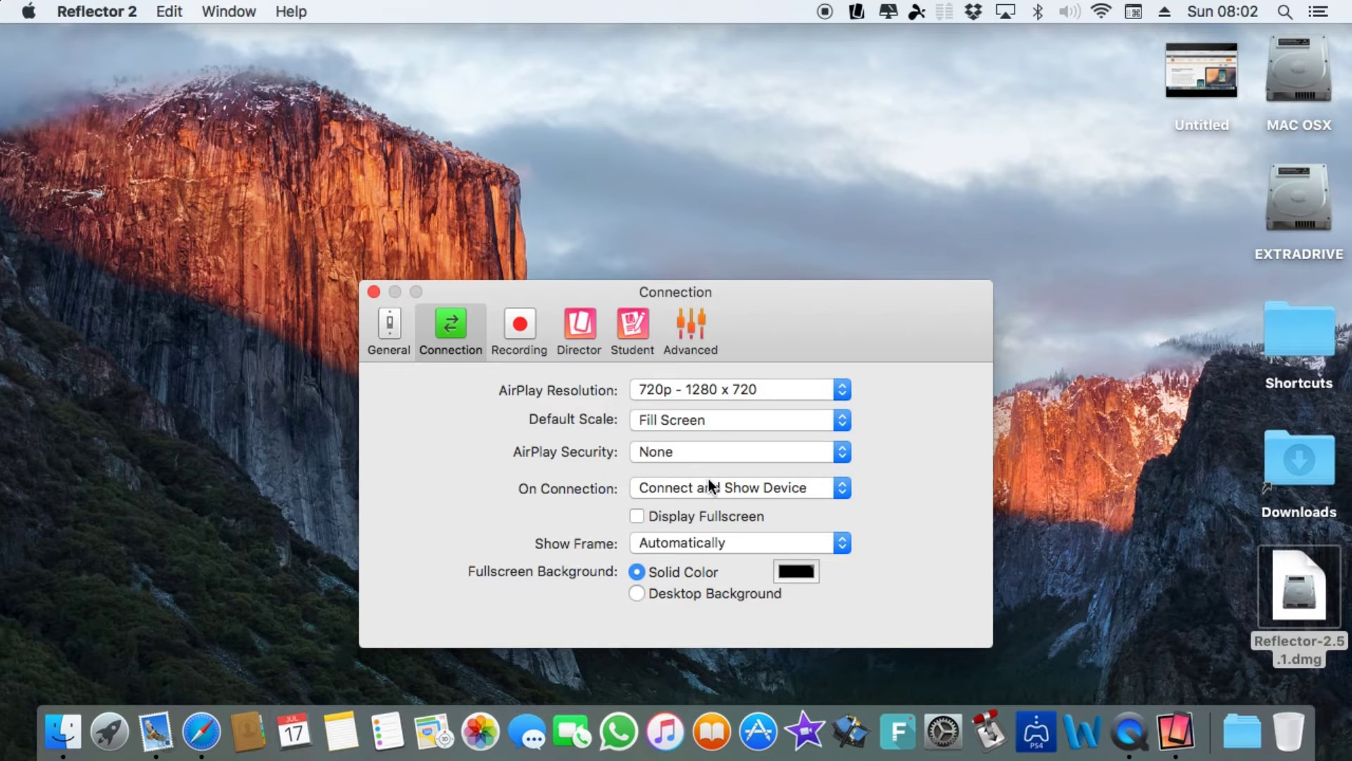
Review the On Connection and Show Frame options unchanged, then move to Recording settings.
left_click(708, 480)
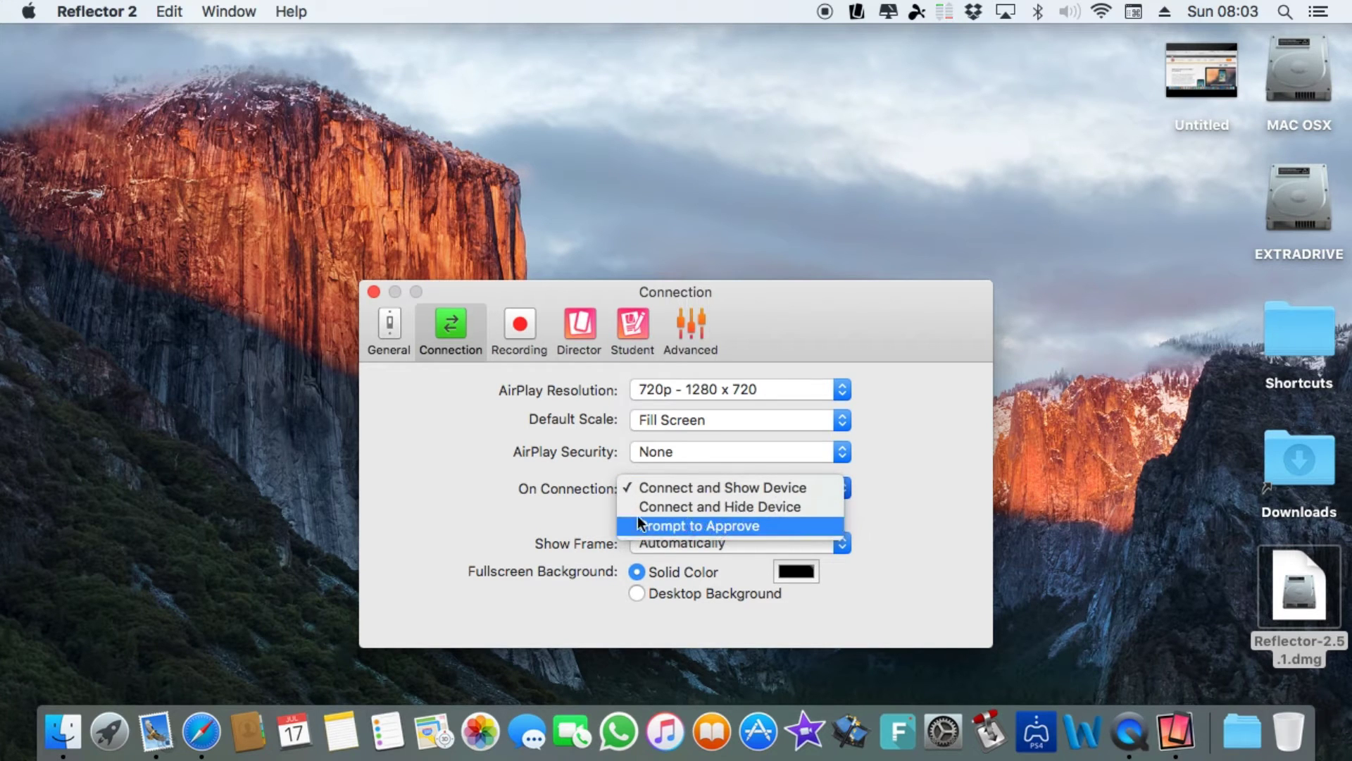
left_click(493, 471)
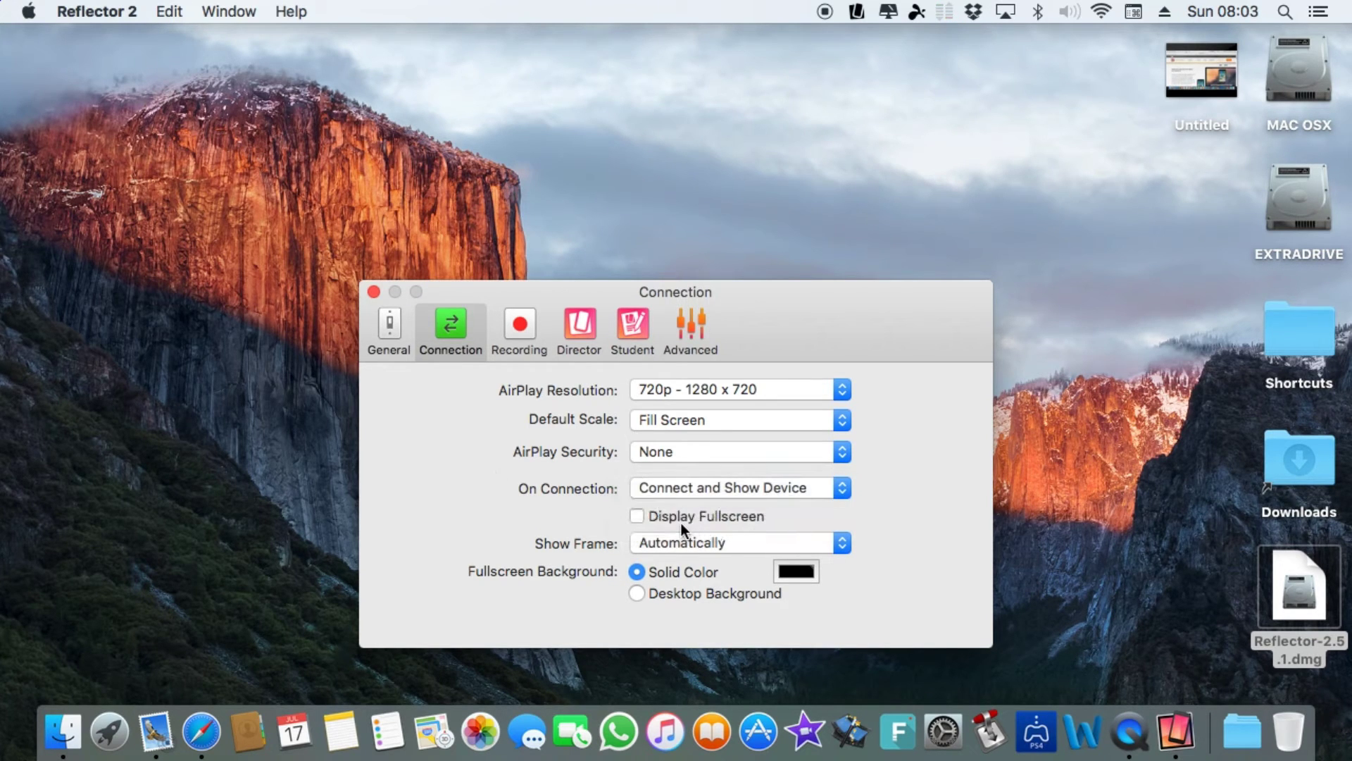
left_click(703, 543)
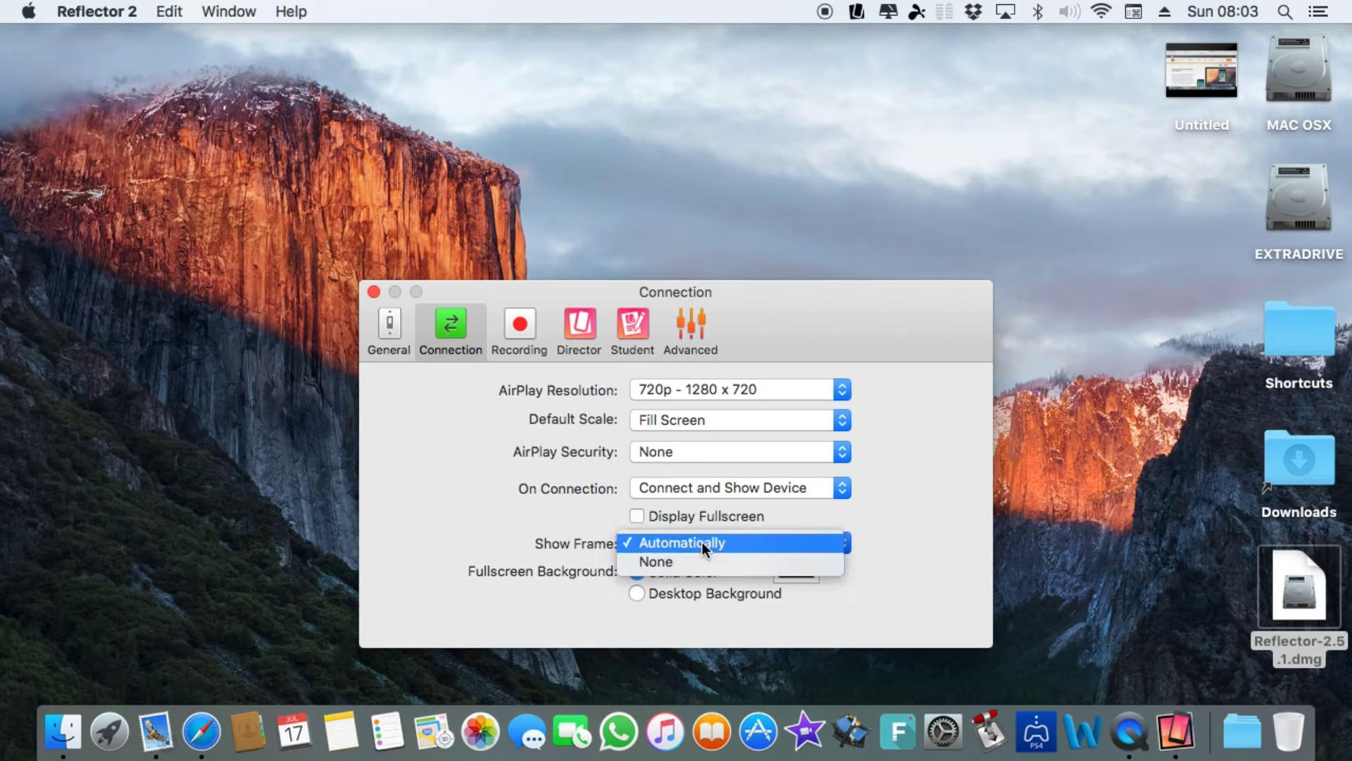
left_click(435, 485)
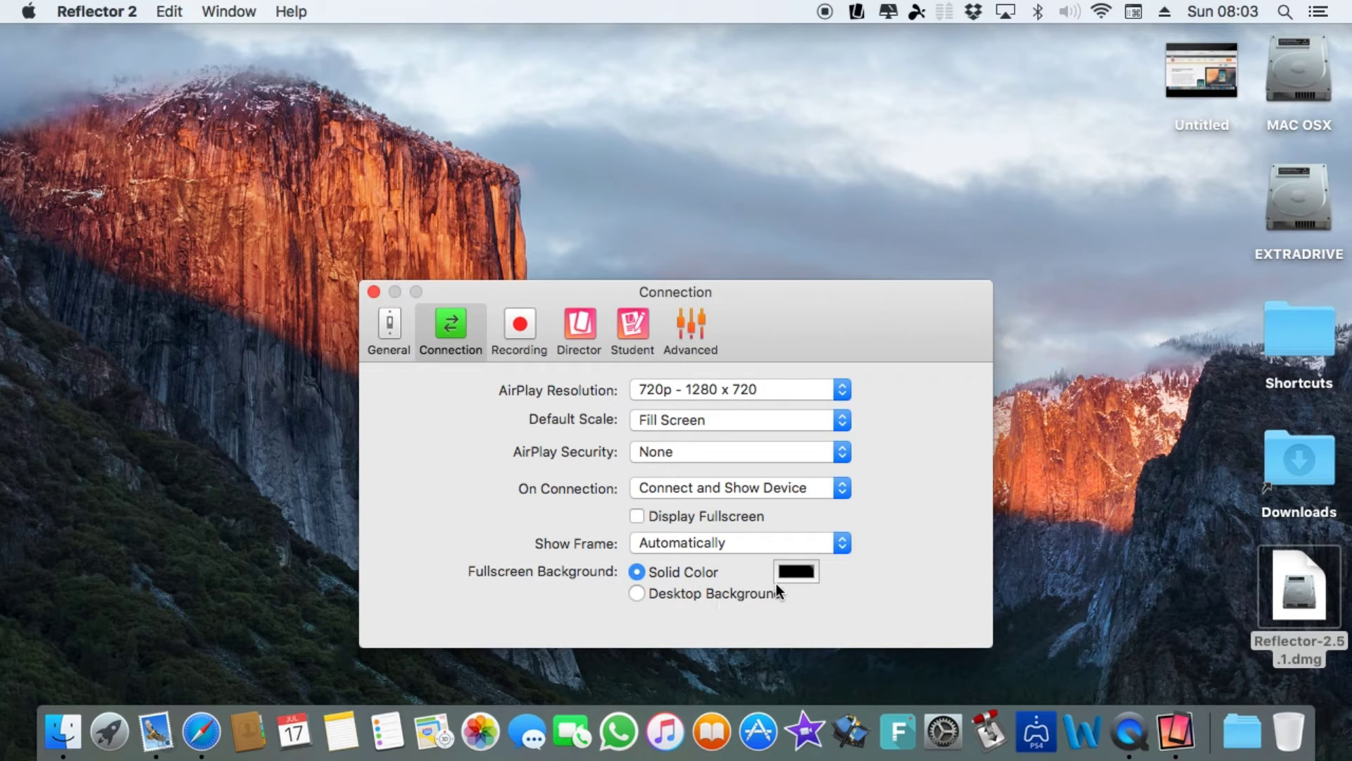
left_click(537, 333)
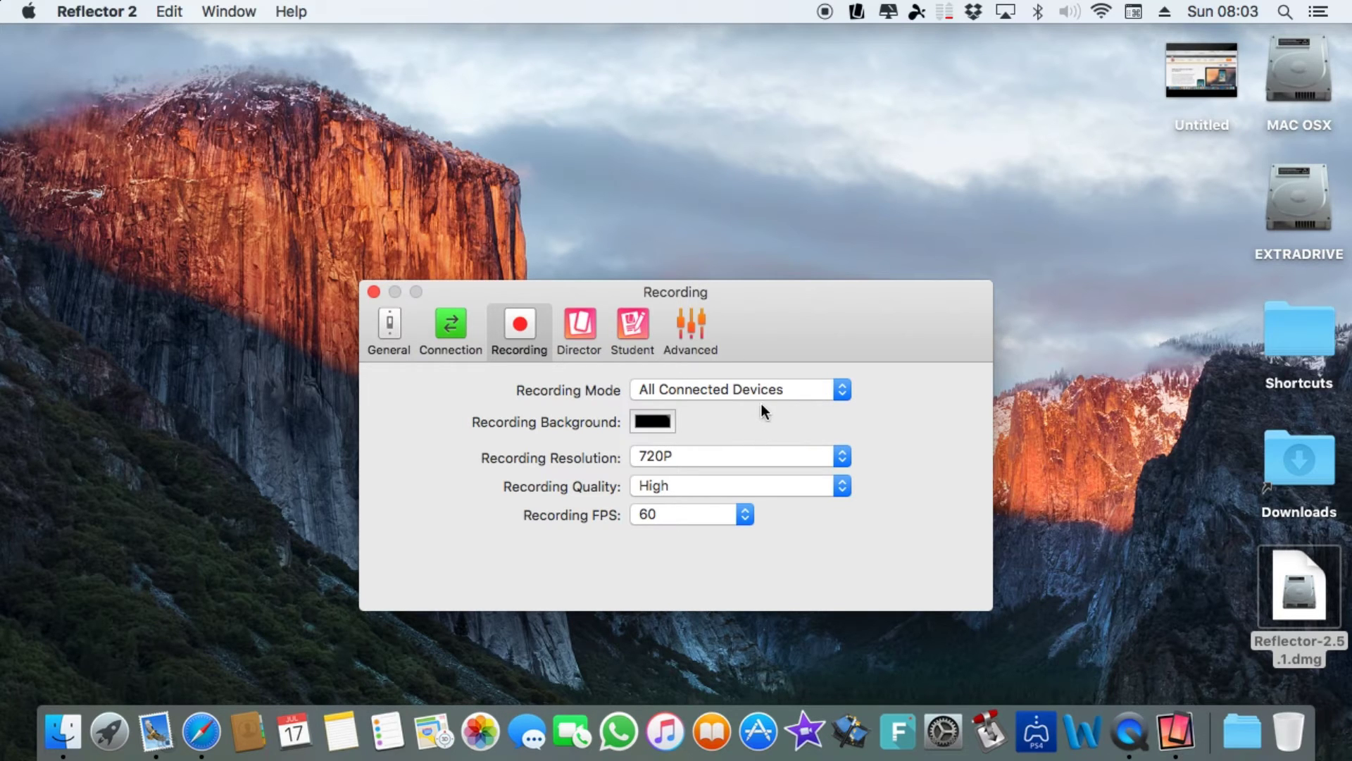
Set recording resolution to 1080P and quality to Very High, keeping 60 FPS.
left_click(720, 448)
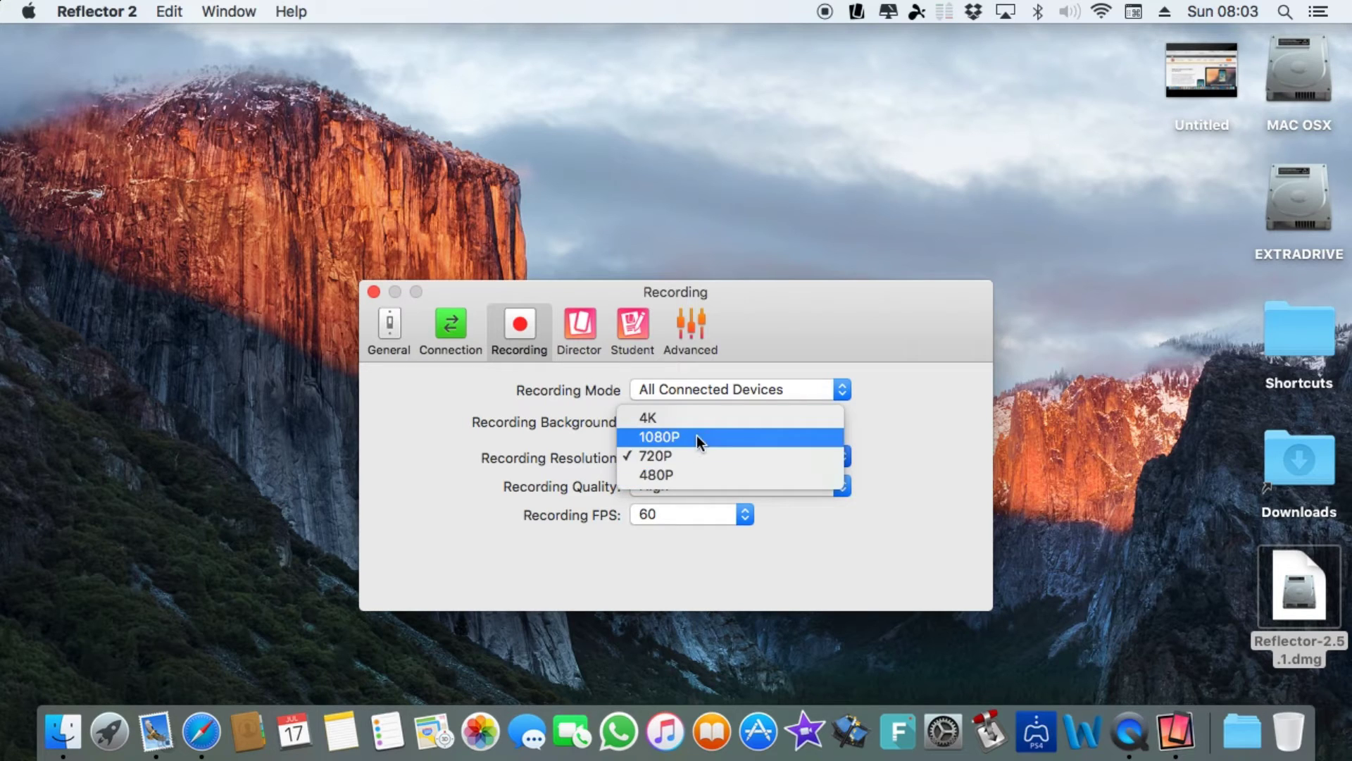
left_click(696, 440)
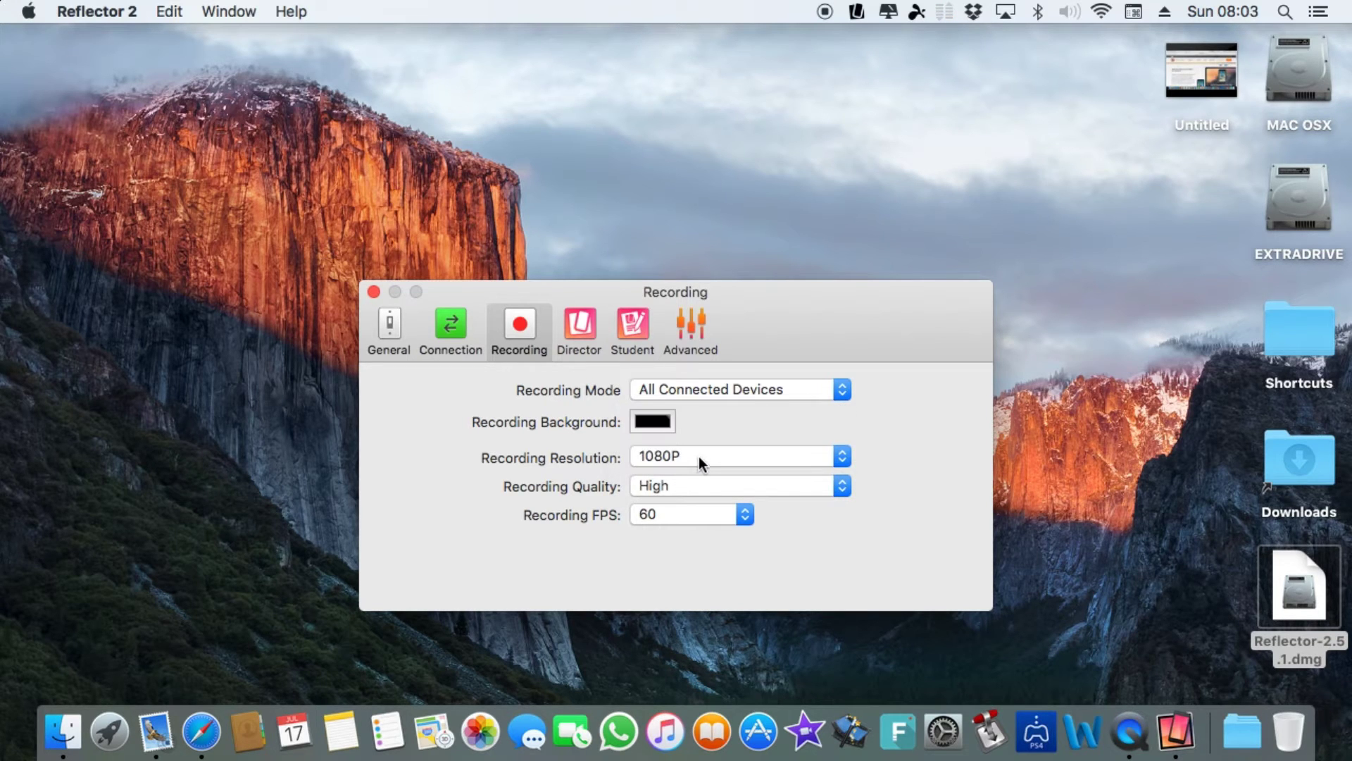
left_click(691, 485)
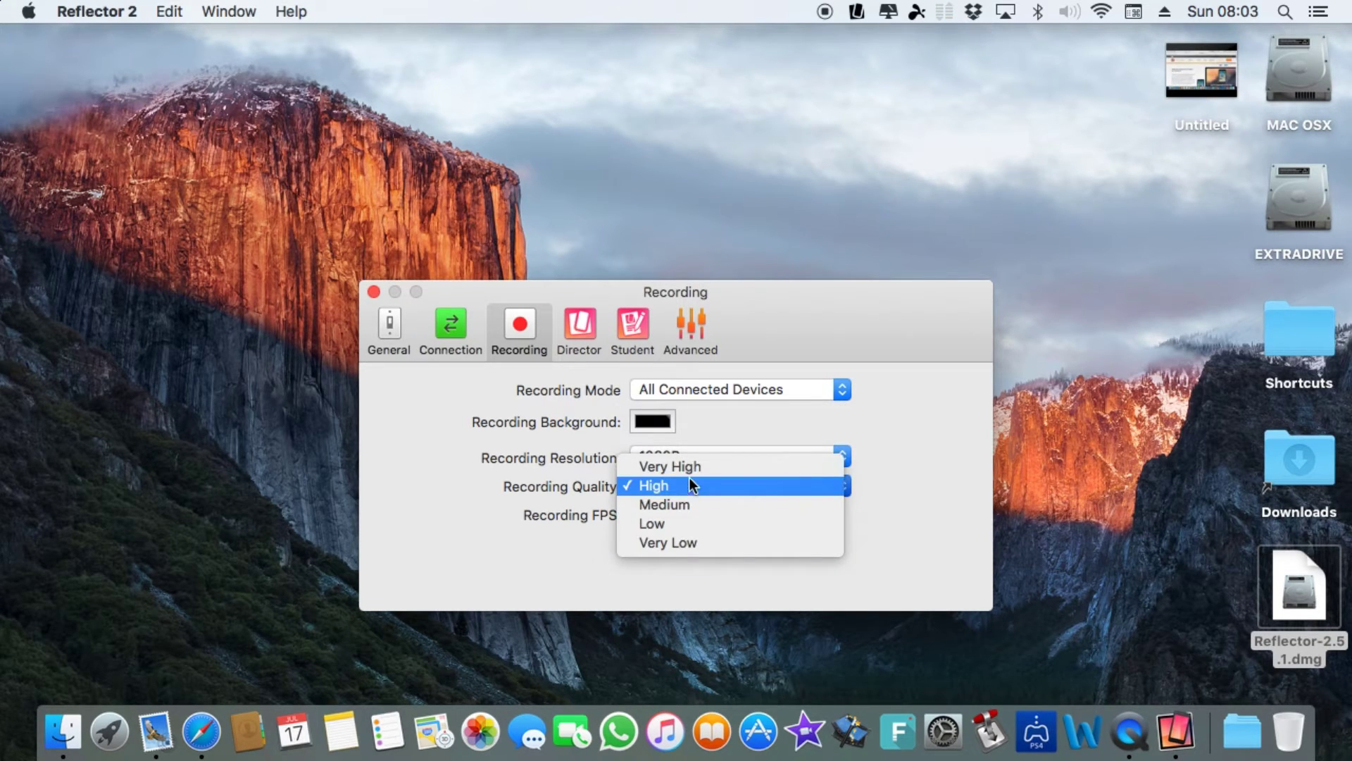
left_click(689, 473)
left_click(673, 514)
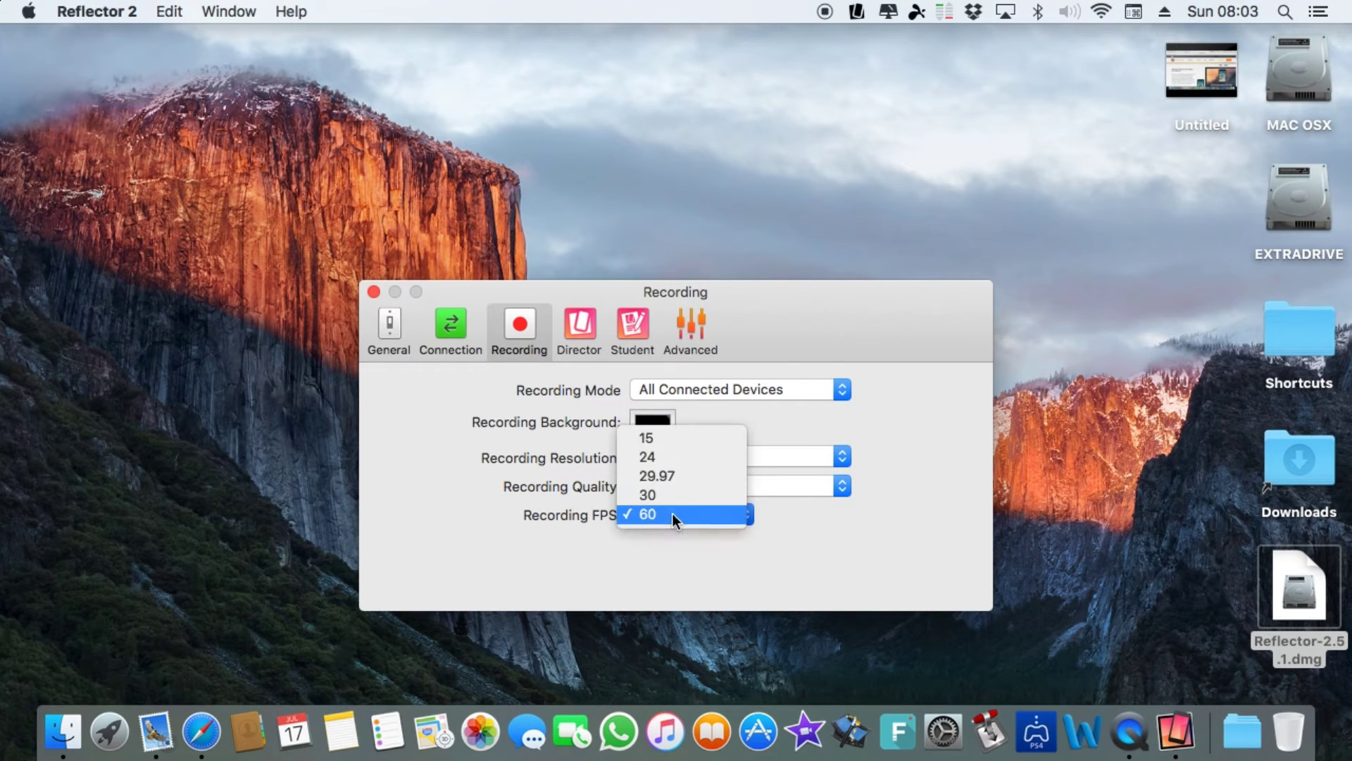
left_click(673, 513)
View the Director, Student and Advanced preference tabs, then return to General.
left_click(577, 347)
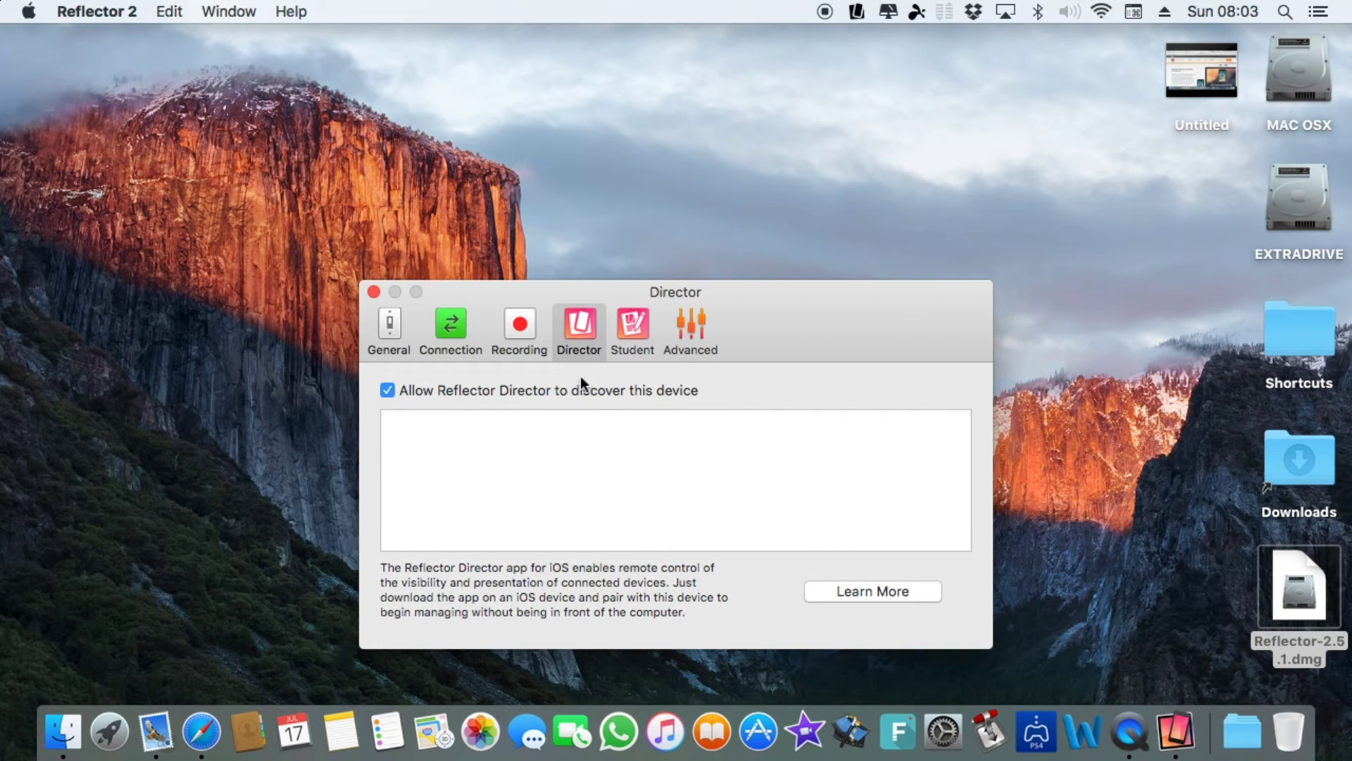
left_click(645, 331)
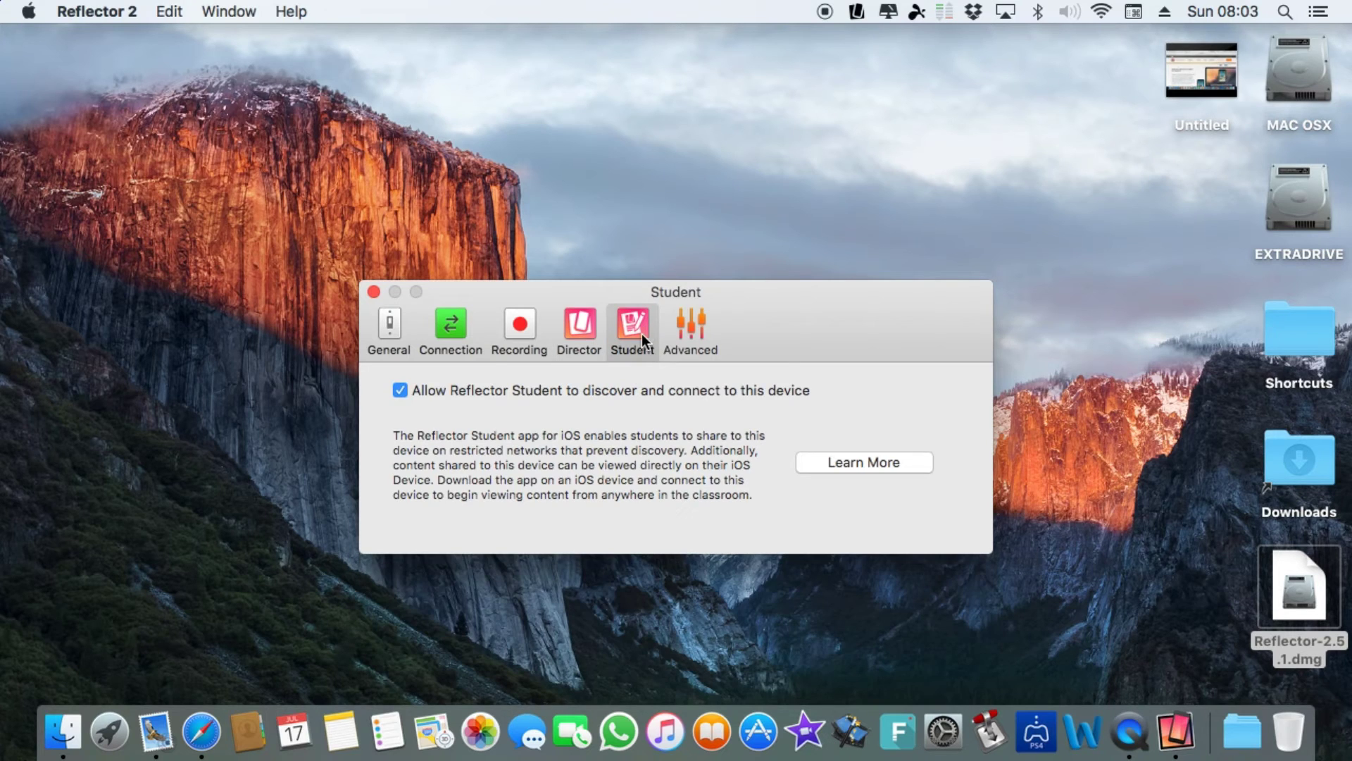
left_click(694, 334)
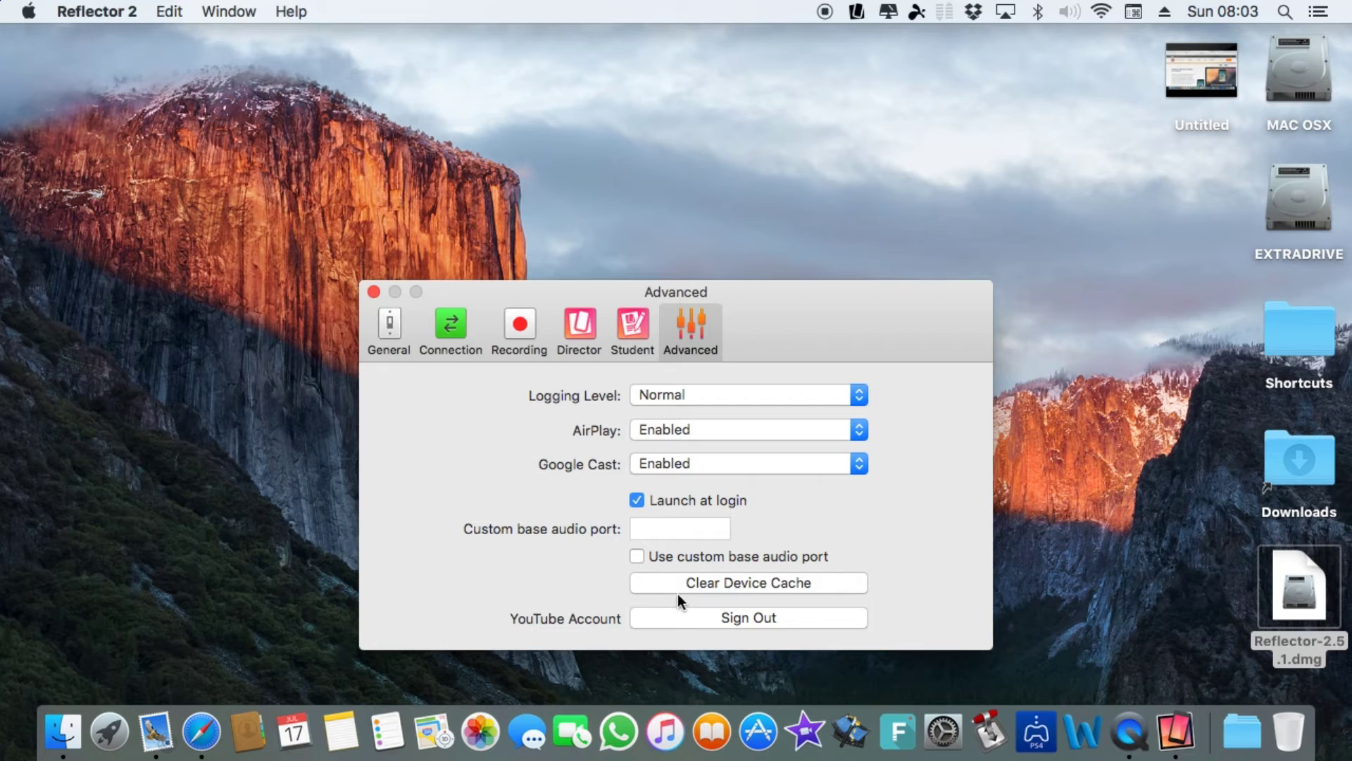
left_click(387, 330)
Close the Reflector 2 preferences window.
left_click(374, 291)
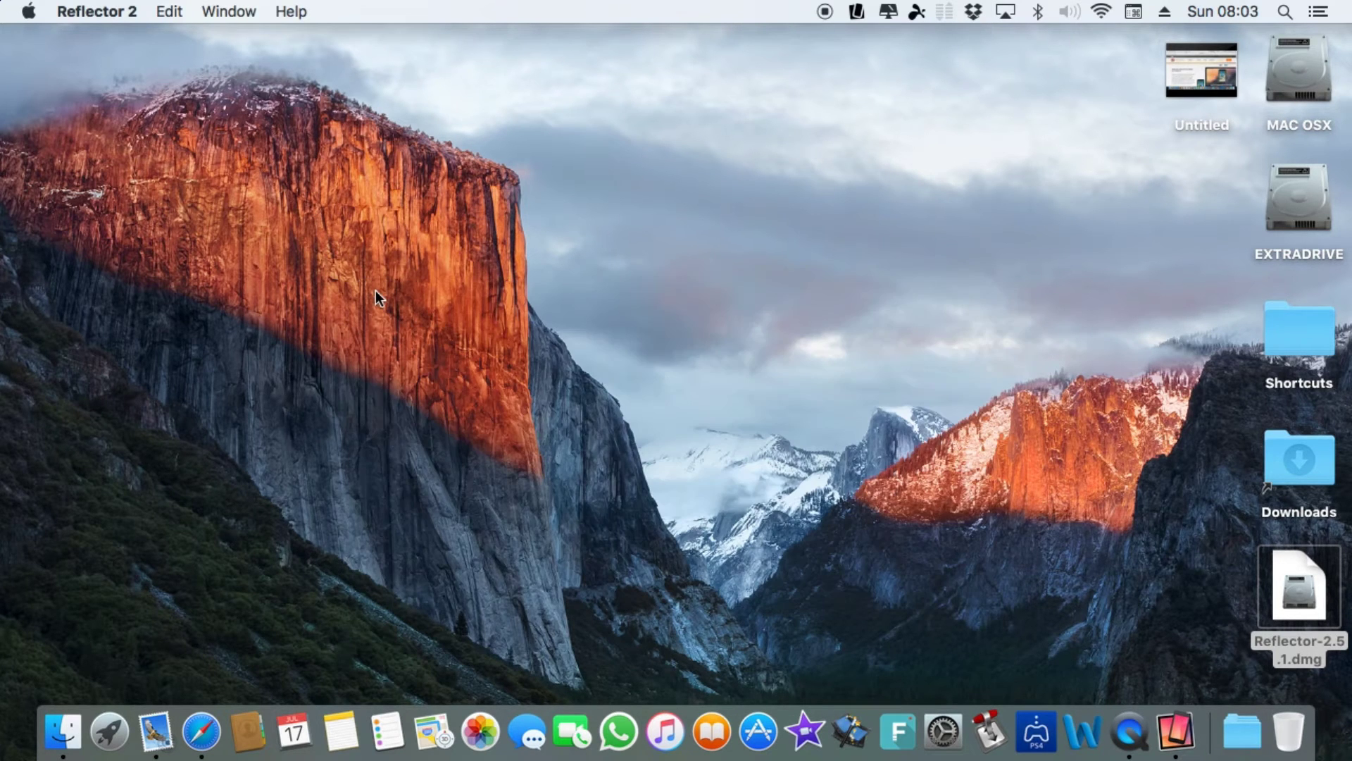